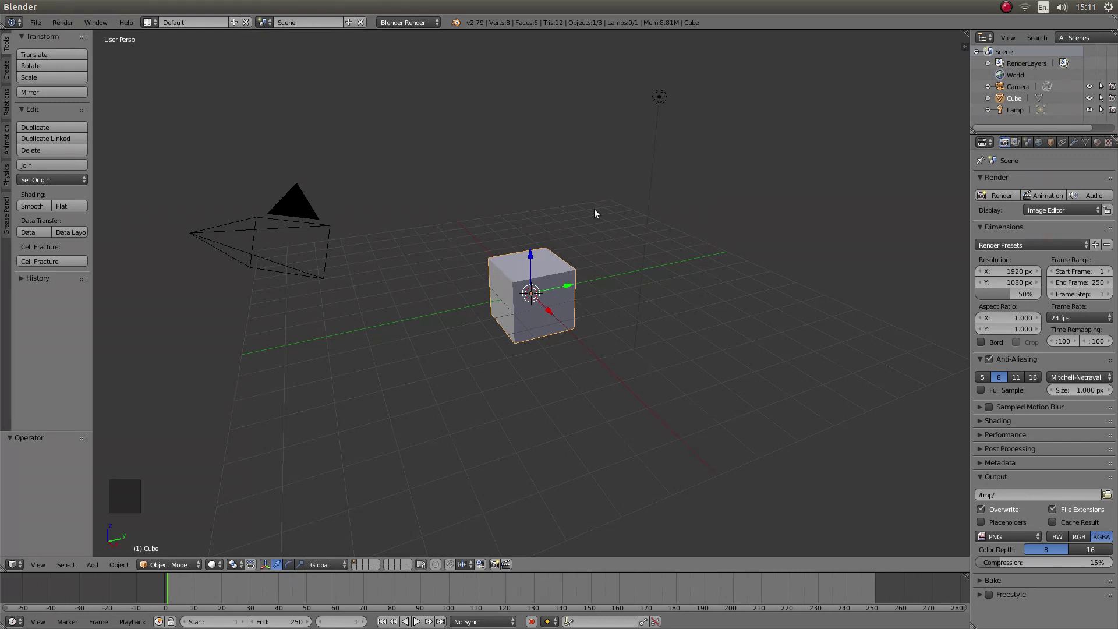
Delete the default cube and bring up the Add > Mesh primitives menu.
key("x")
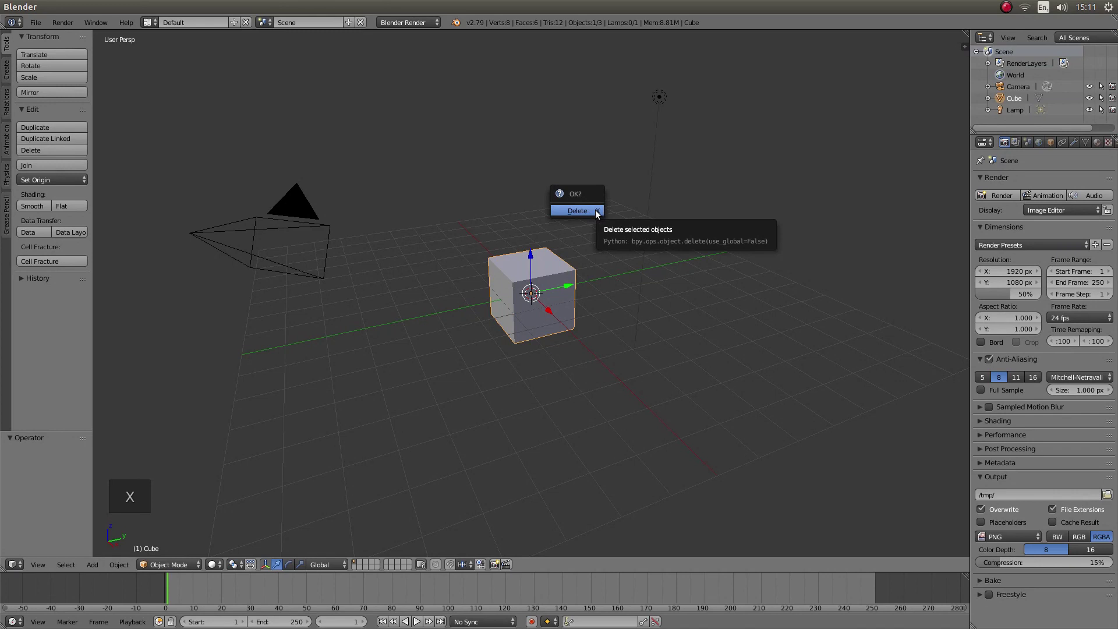
left_click(595, 210)
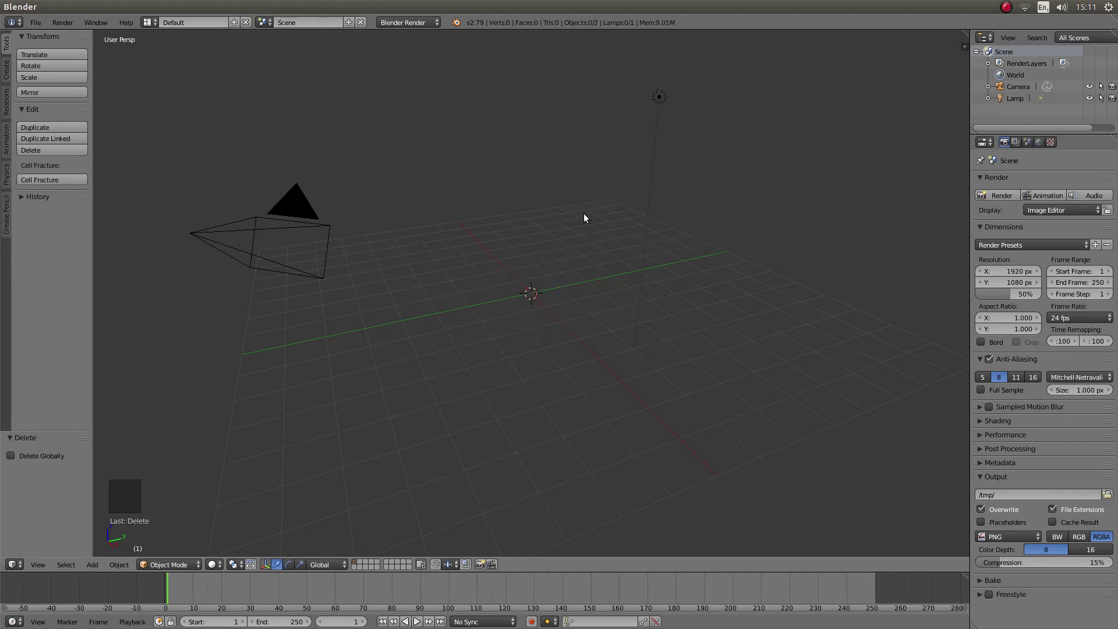
key("shift+a")
mouse_move(585, 215)
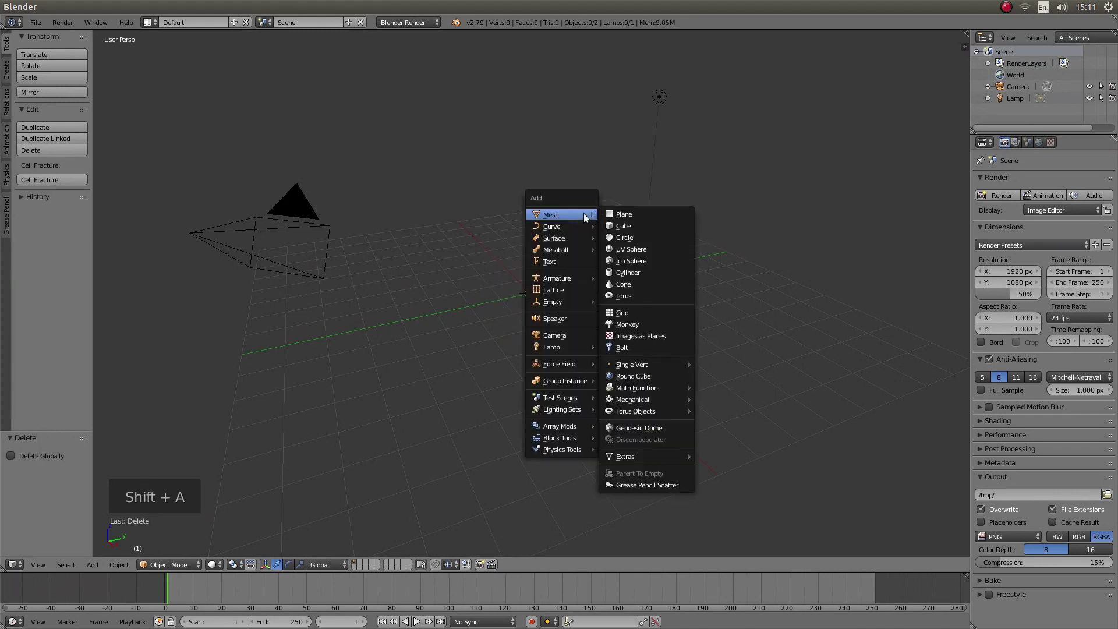
Add a plane at the origin, view it in top orthographic view, and enter Edit Mode.
left_click(628, 214)
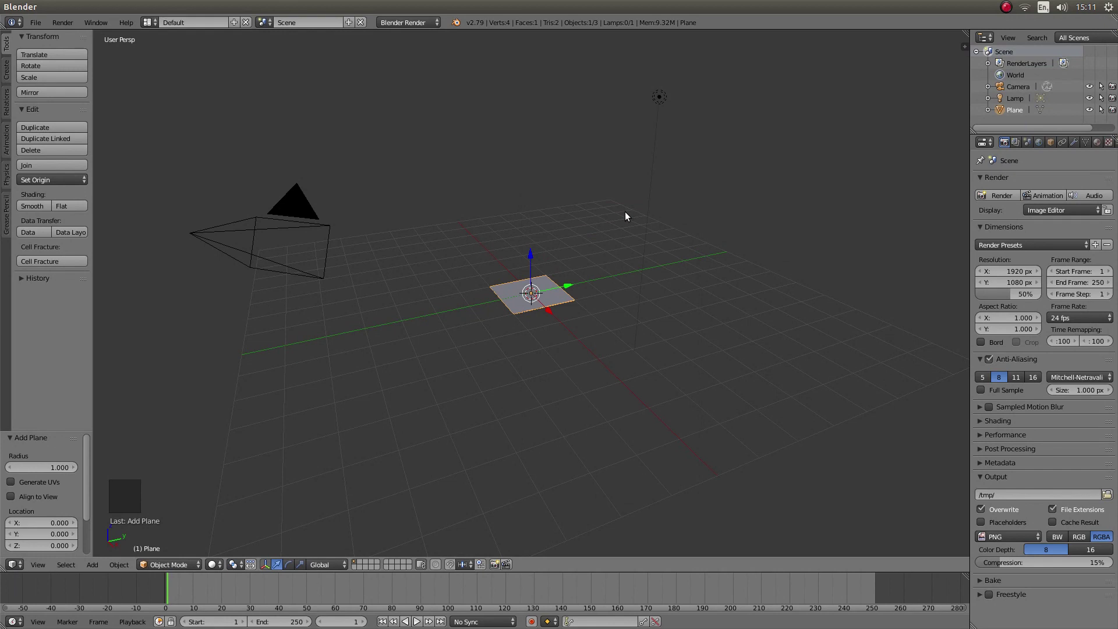
key("KP_7")
key("KP_5")
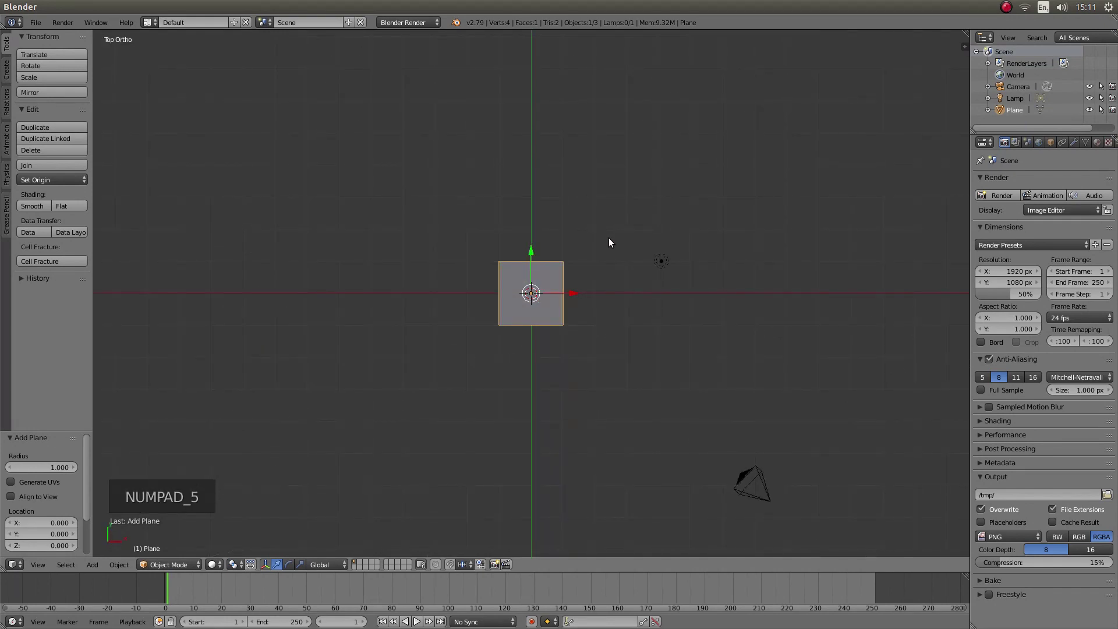
scroll(613, 241, "up", 8)
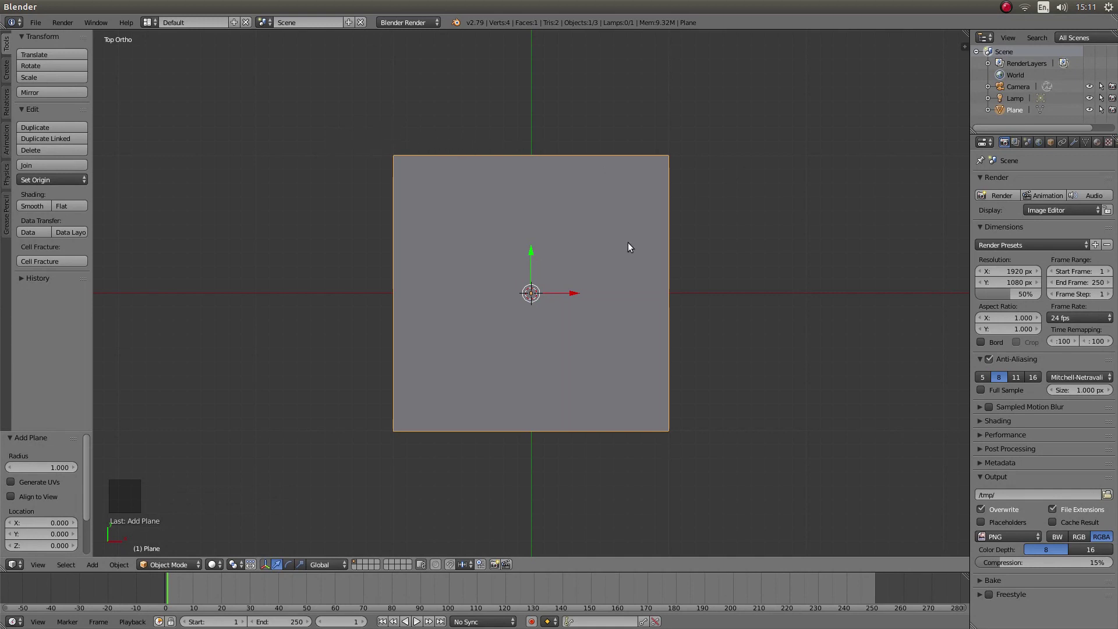
key("Tab")
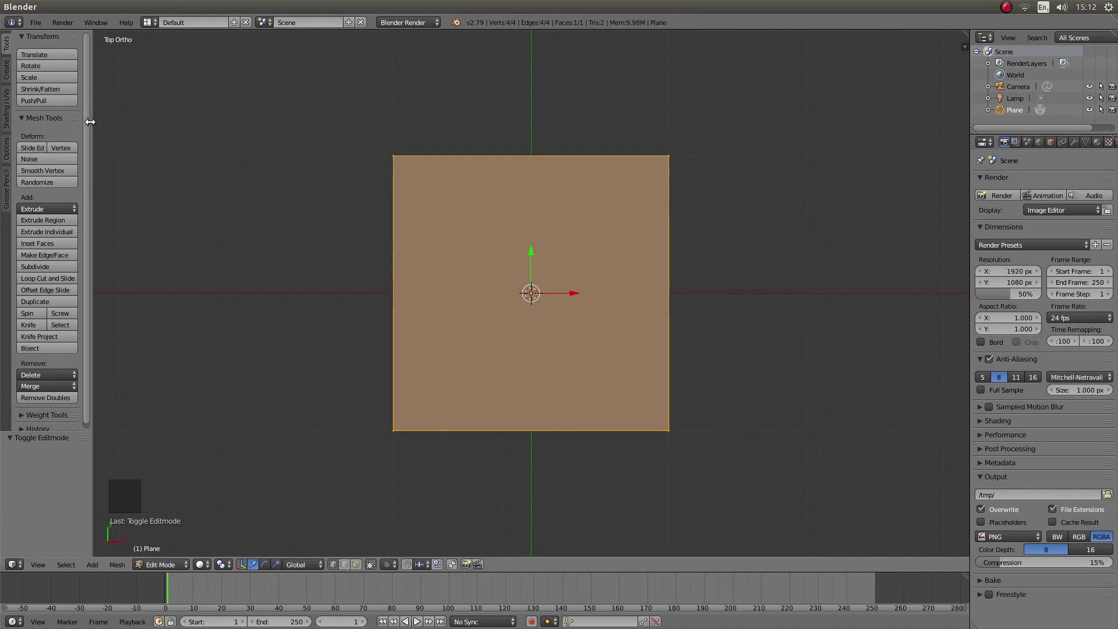
Subdivide the plane three times into an 8×8 grid, undo a fourth, and exit Edit Mode.
left_click(47, 266)
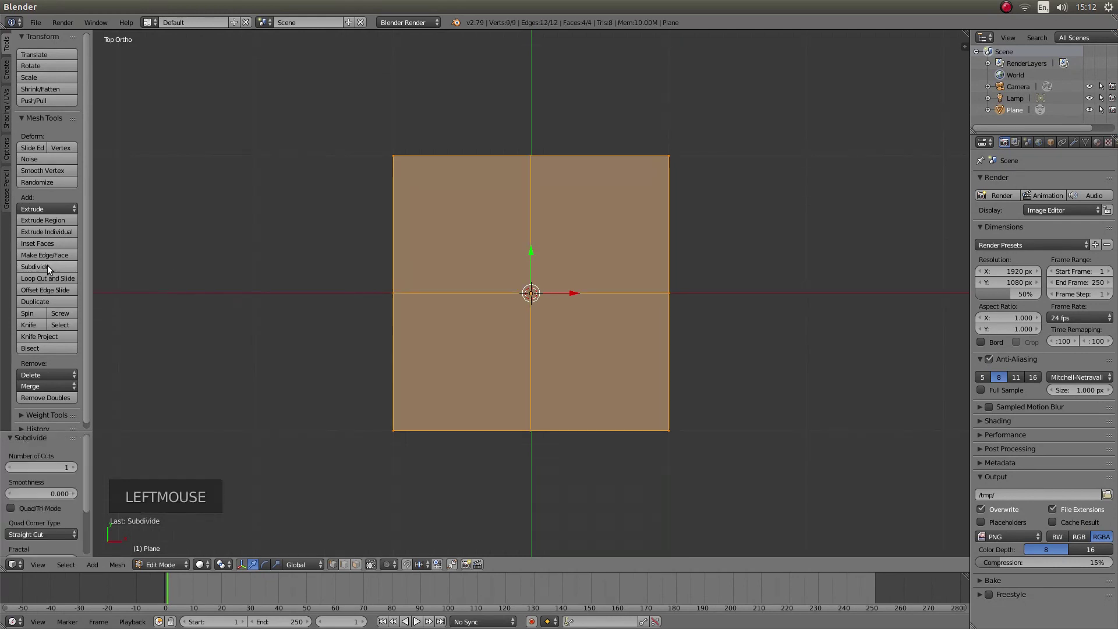
left_click(47, 266)
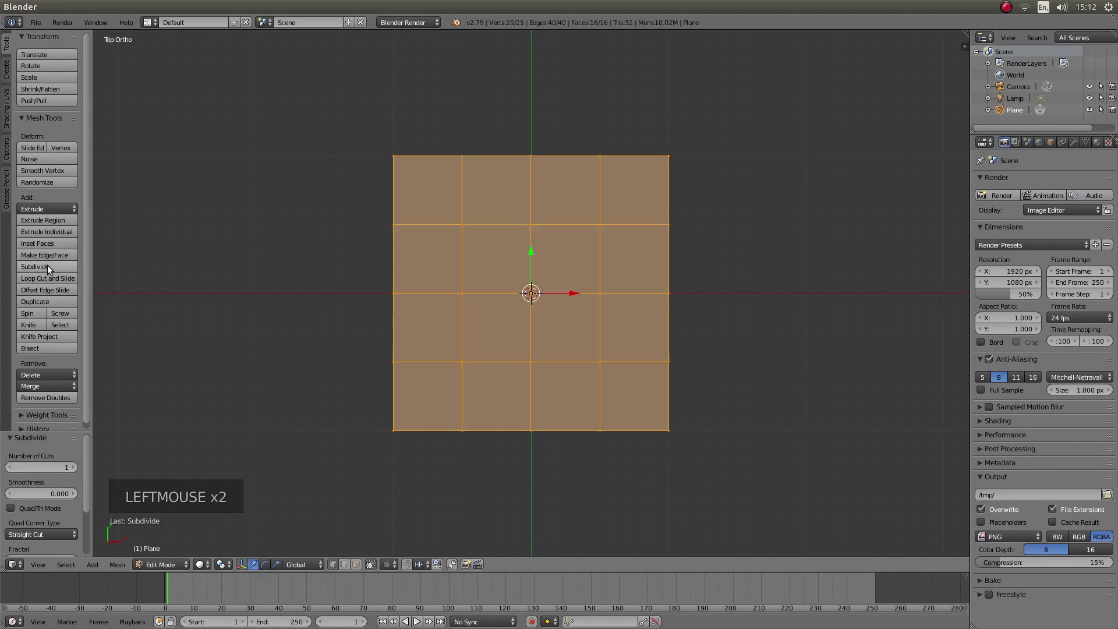
left_click(47, 266)
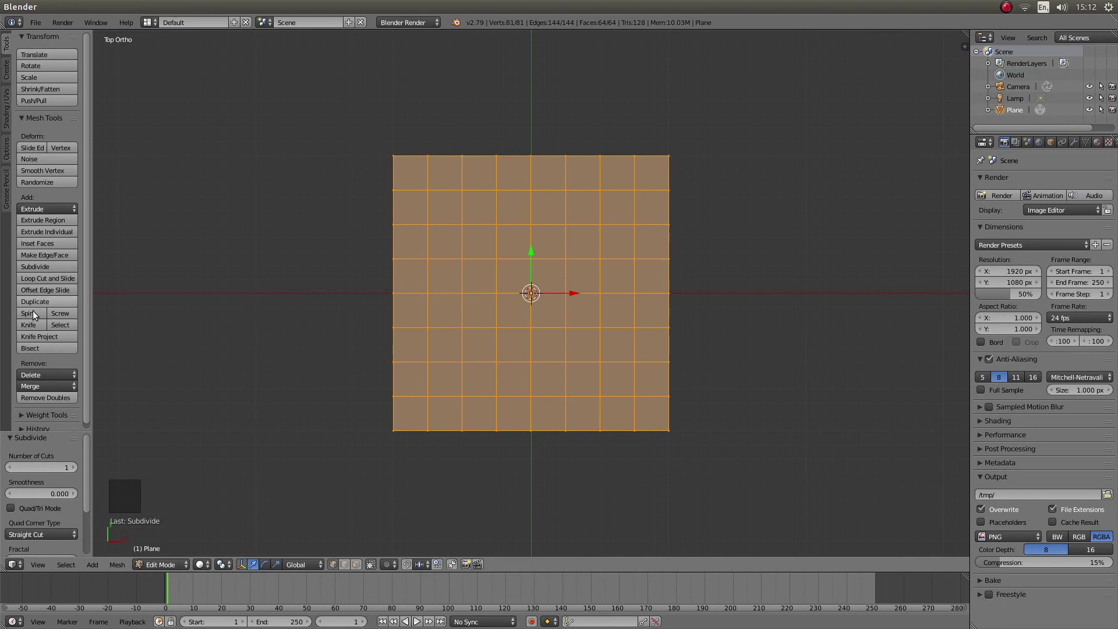
left_click(48, 265)
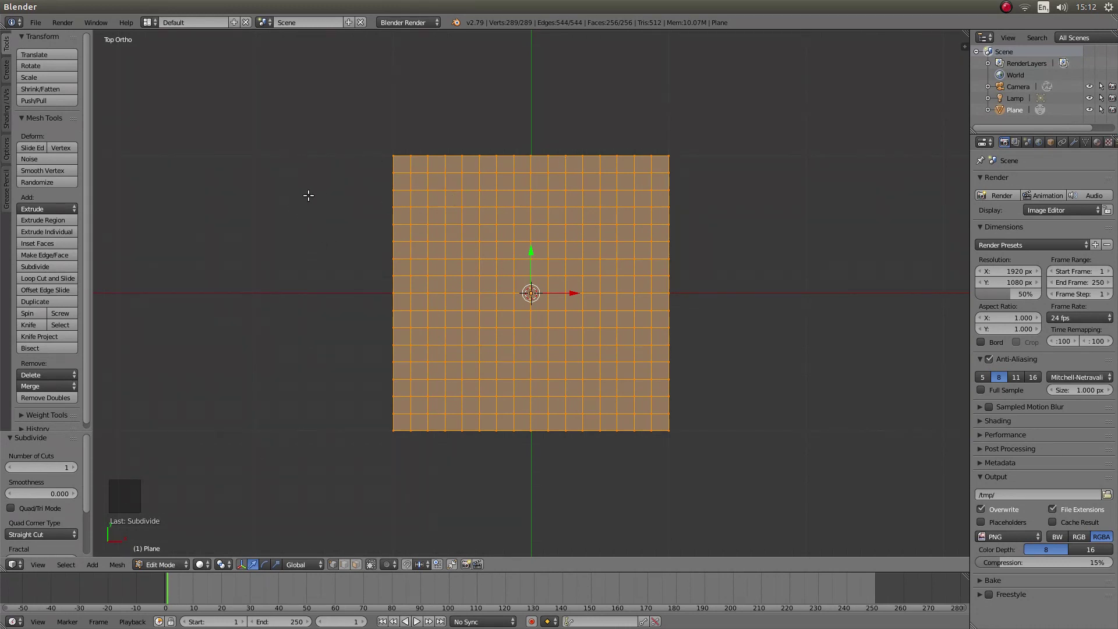
key("ctrl+z")
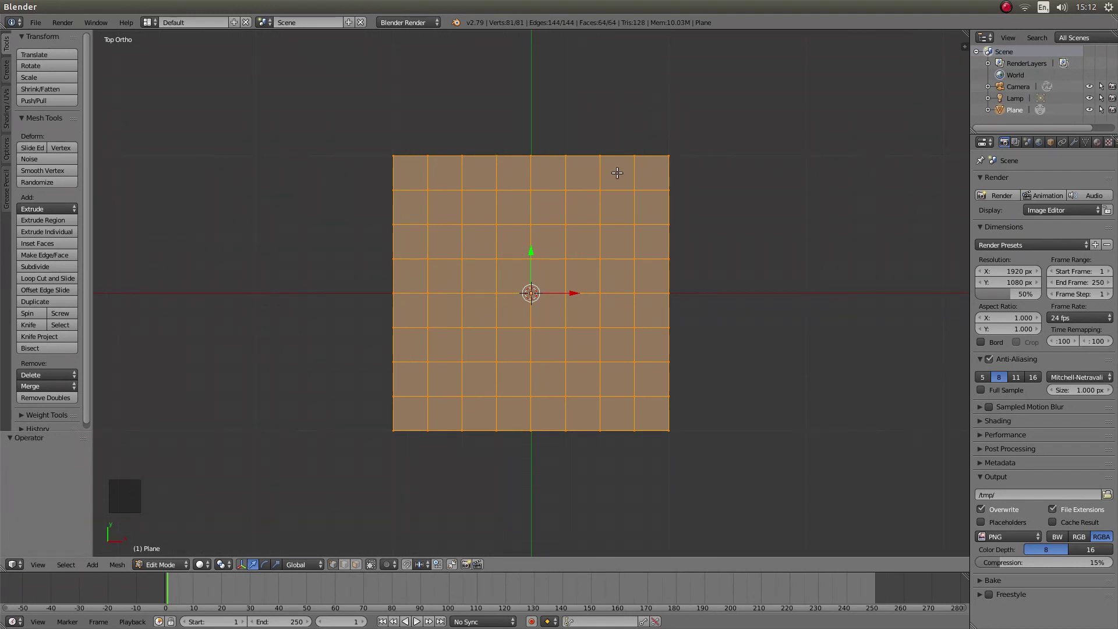
key("Tab")
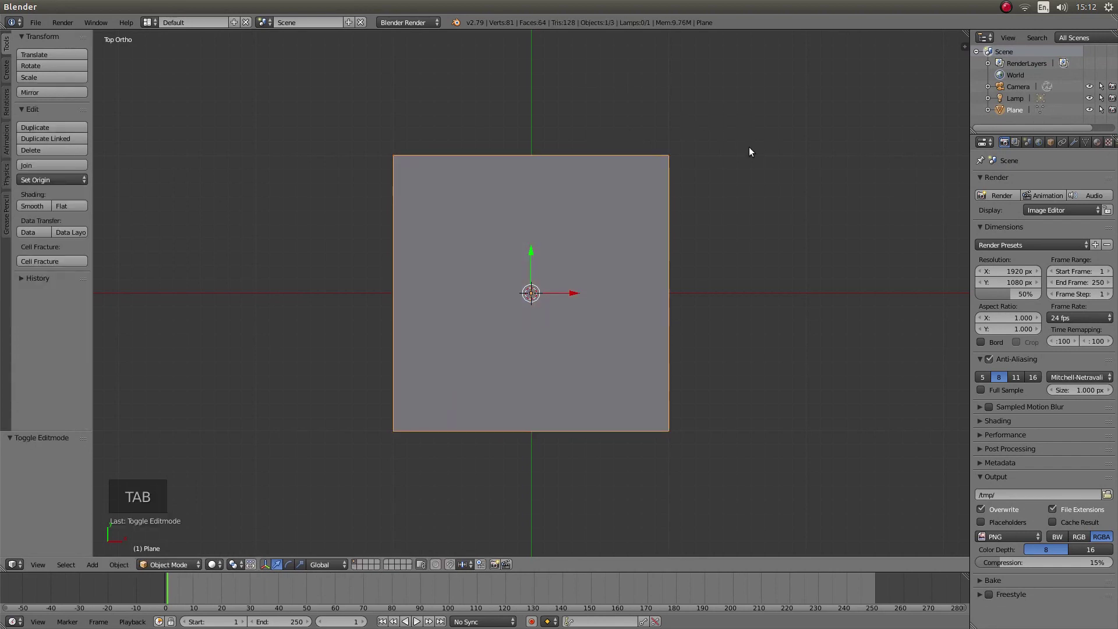
Add a Circle mesh with 50 vertices.
key("shift+a")
mouse_move(755, 166)
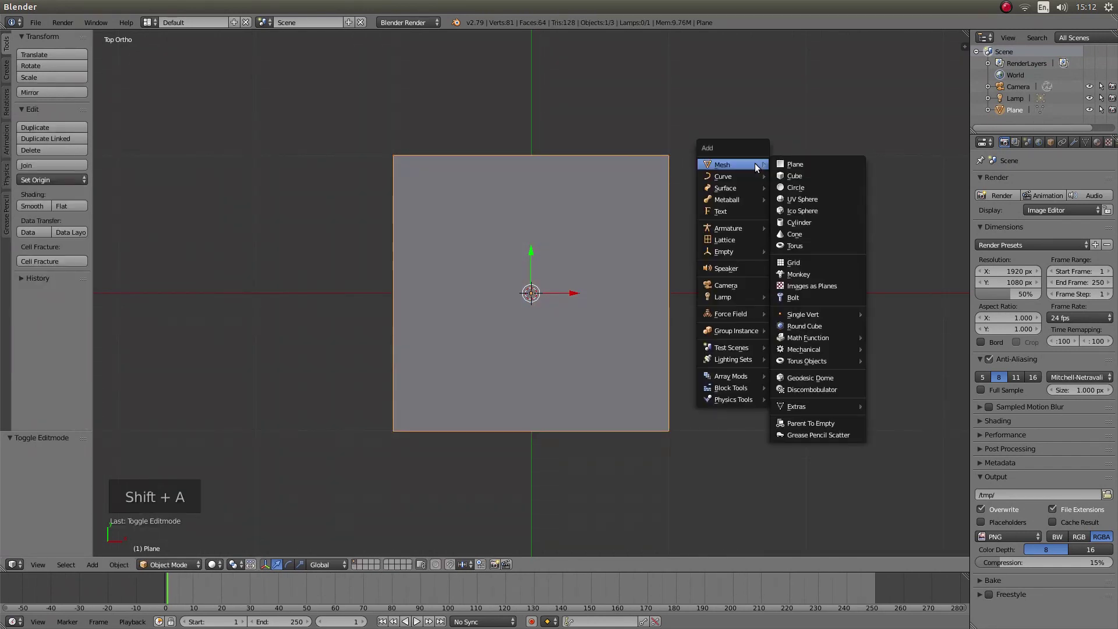
left_click(815, 187)
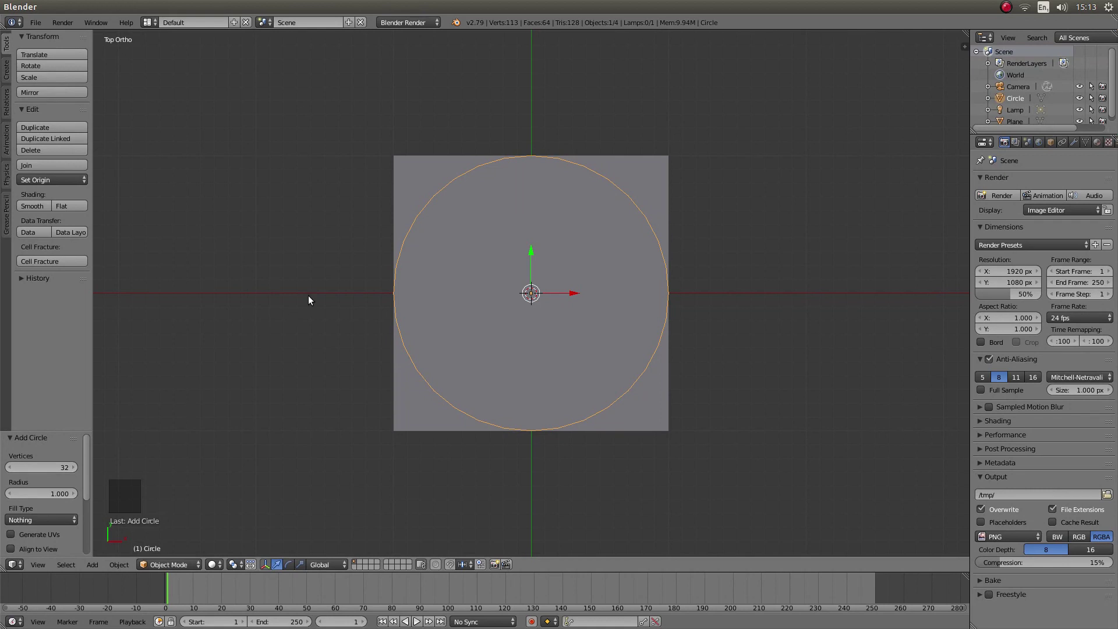
left_click(50, 467)
type("50")
key("Return")
Scale the circle to 0.999 on all axes.
key("s")
key("equal")
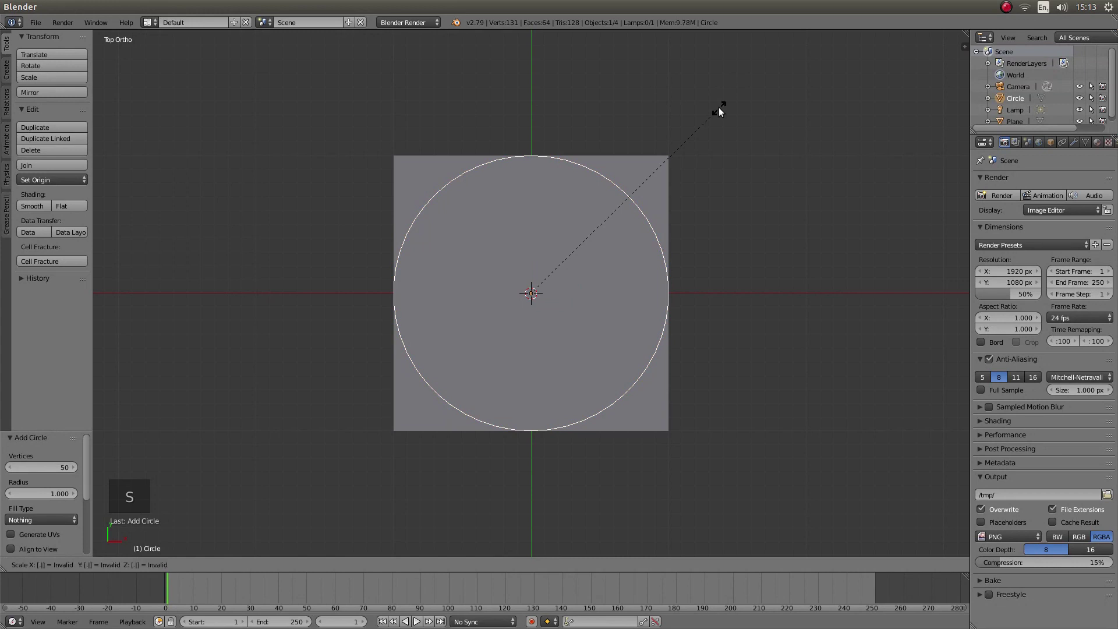
type(".999")
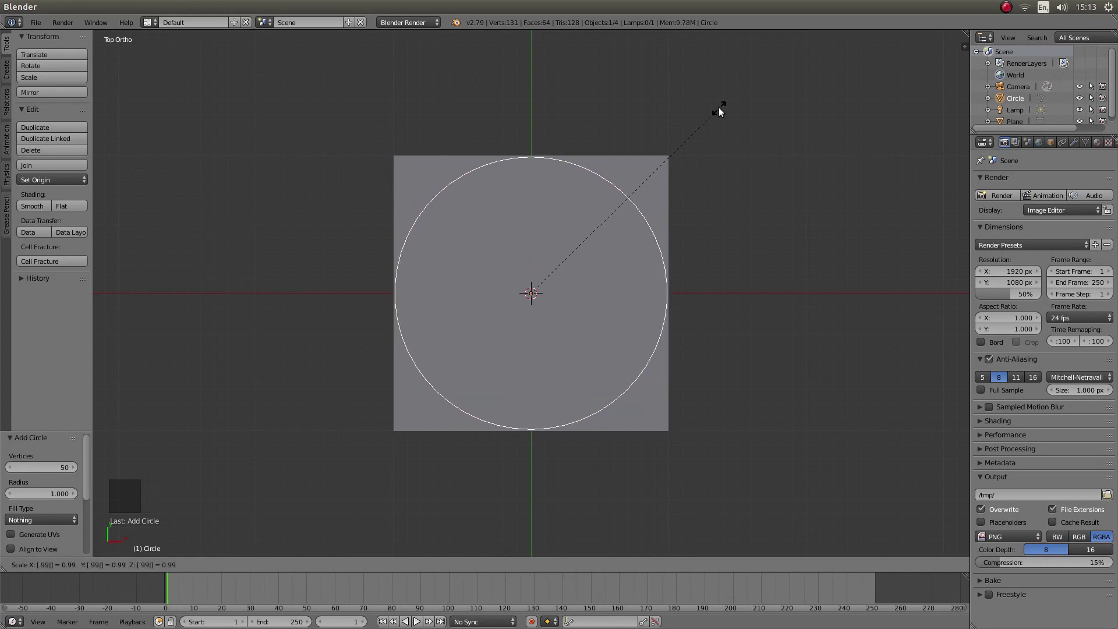
key("Return")
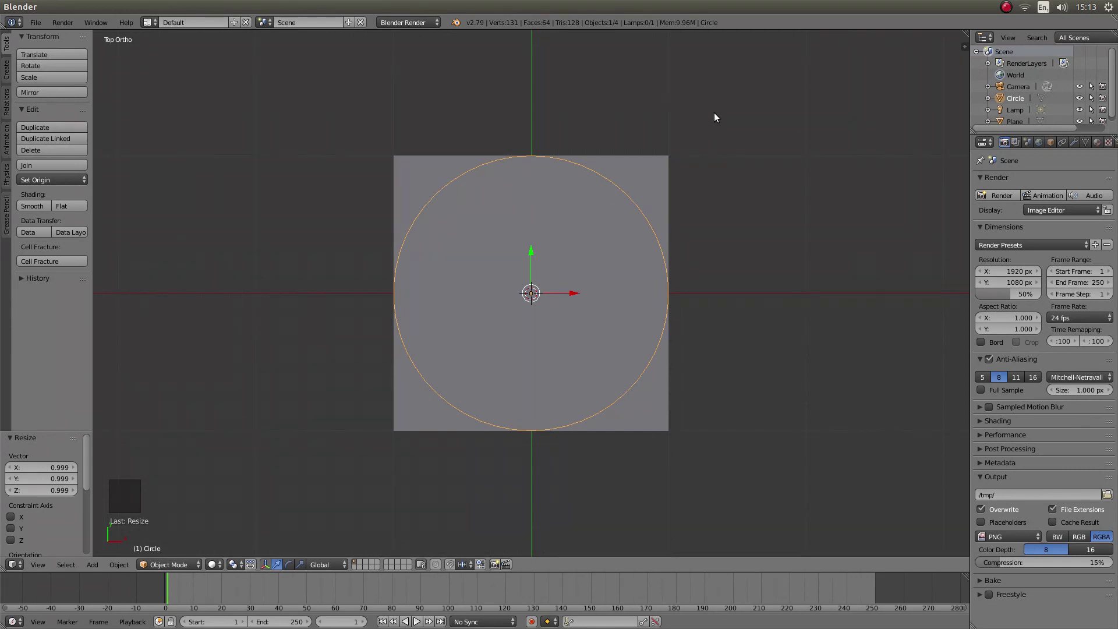
Move the circle down 0.186 along Z, then show the top view in wireframe.
key("KP_1")
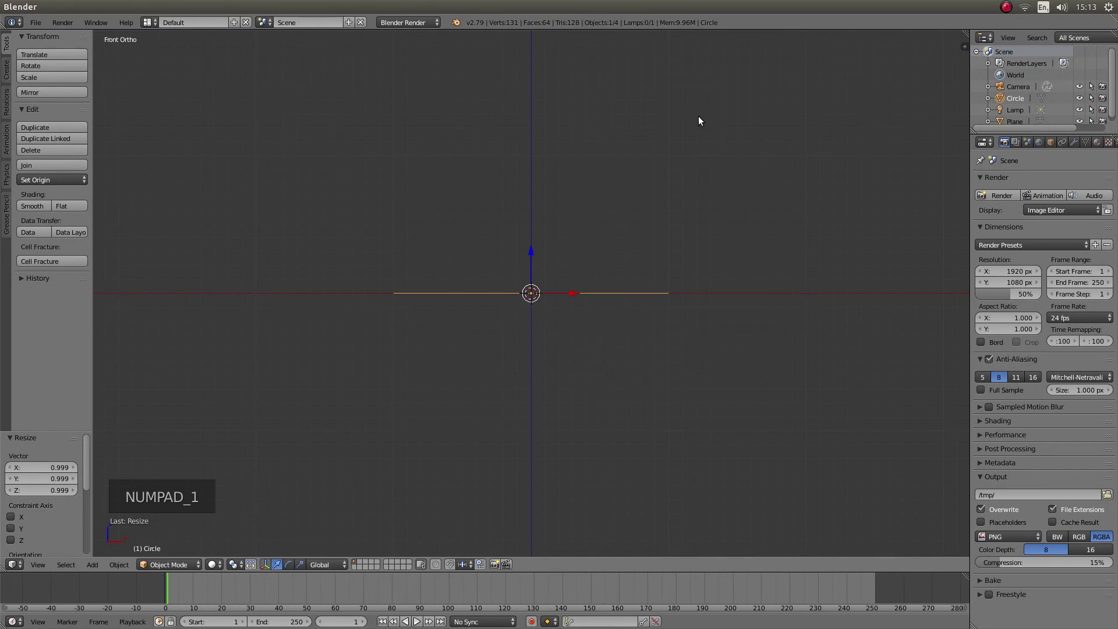
left_click(530, 252)
left_click_drag(530, 250, 534, 284)
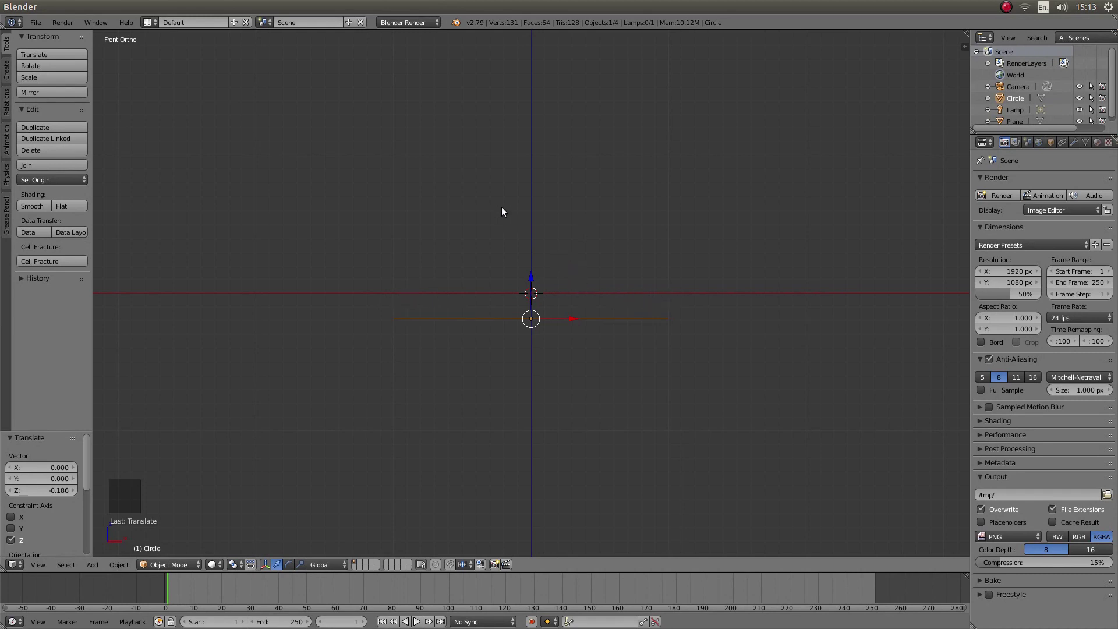
key("KP_7")
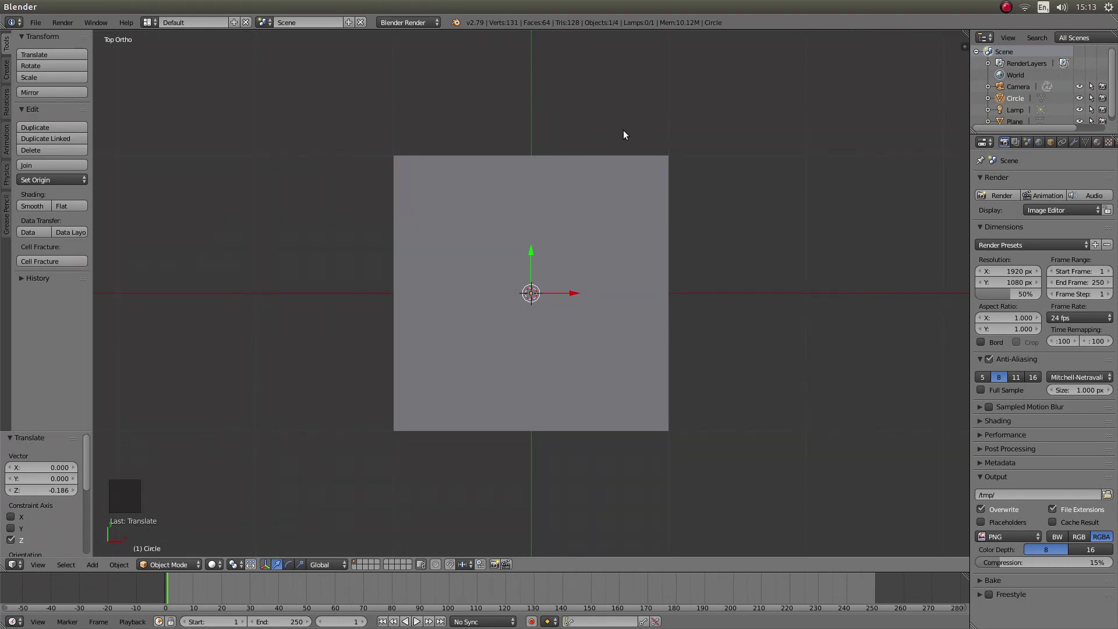
key("z")
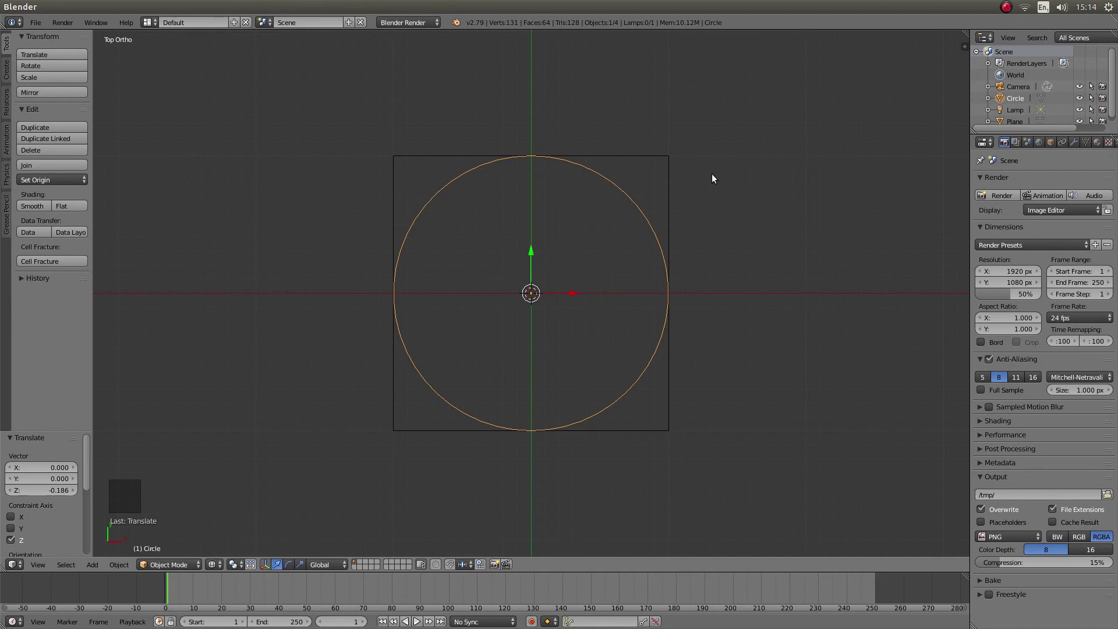
Extrude the circle's edge and scale it outward by 1.620 into a flat ring.
key("Tab")
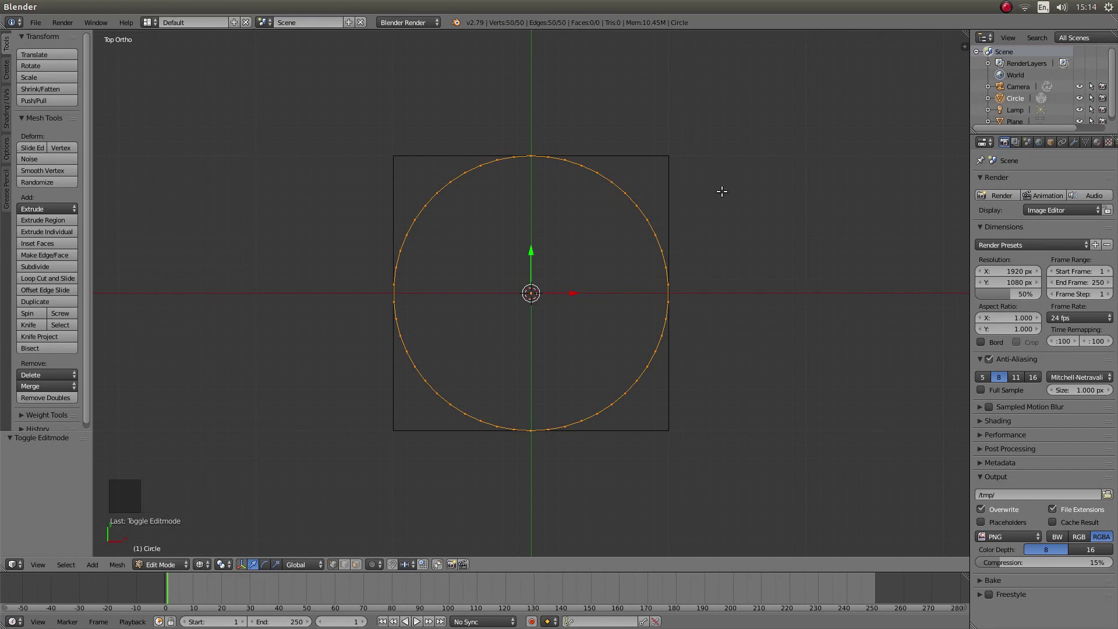
key("e")
key("s")
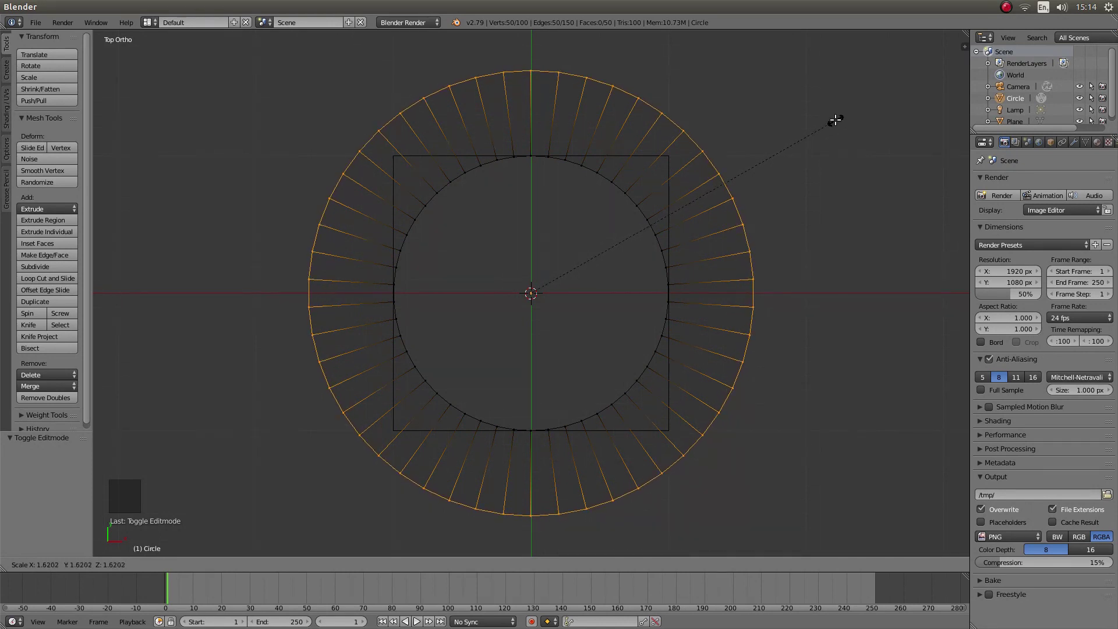
left_click(834, 120)
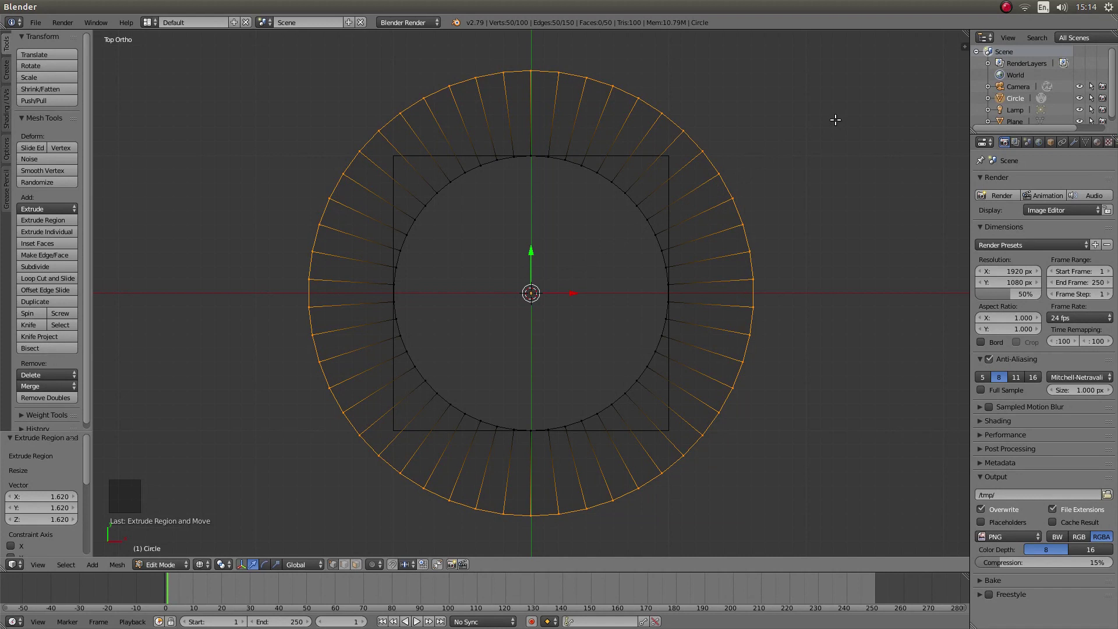
Select the whole ring, extrude it 0.453 upward, and return to Object Mode.
key("a")
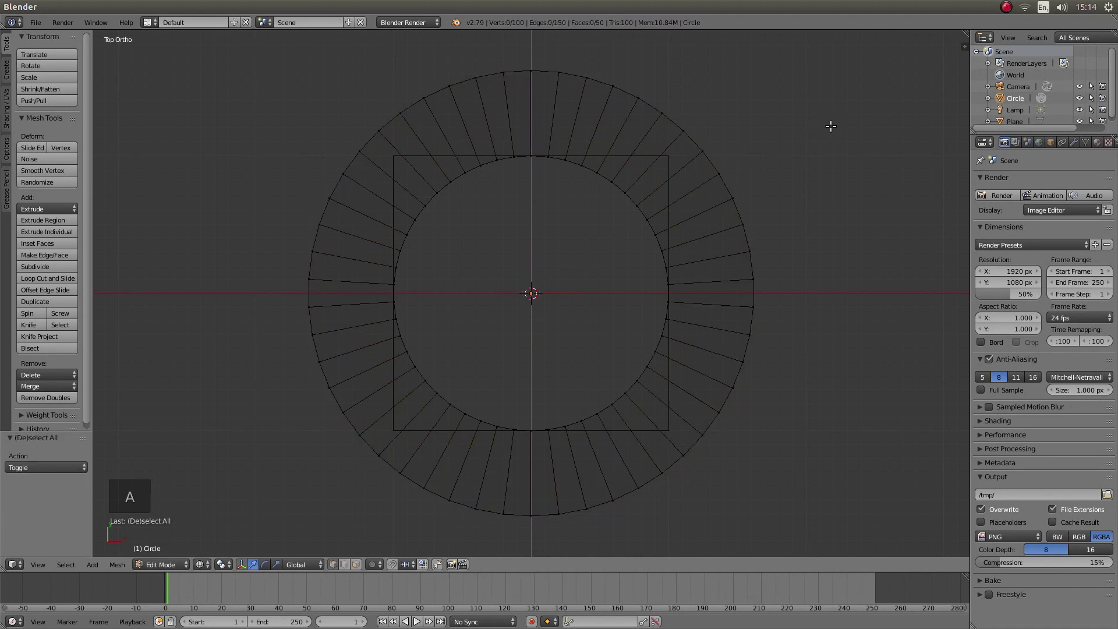
key("a")
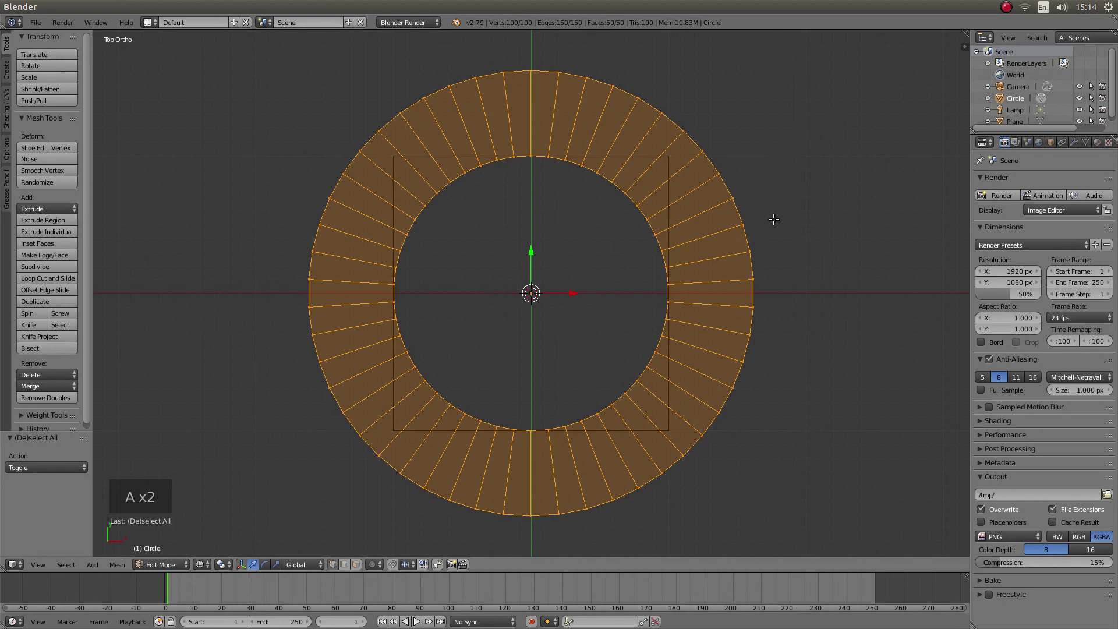
key("KP_1")
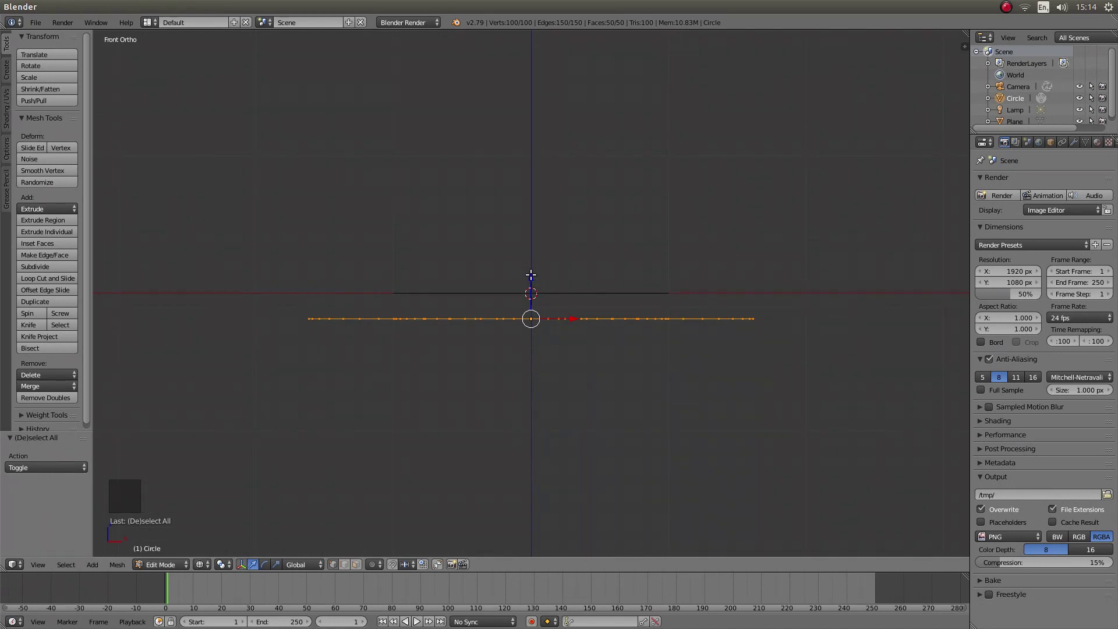
key("e")
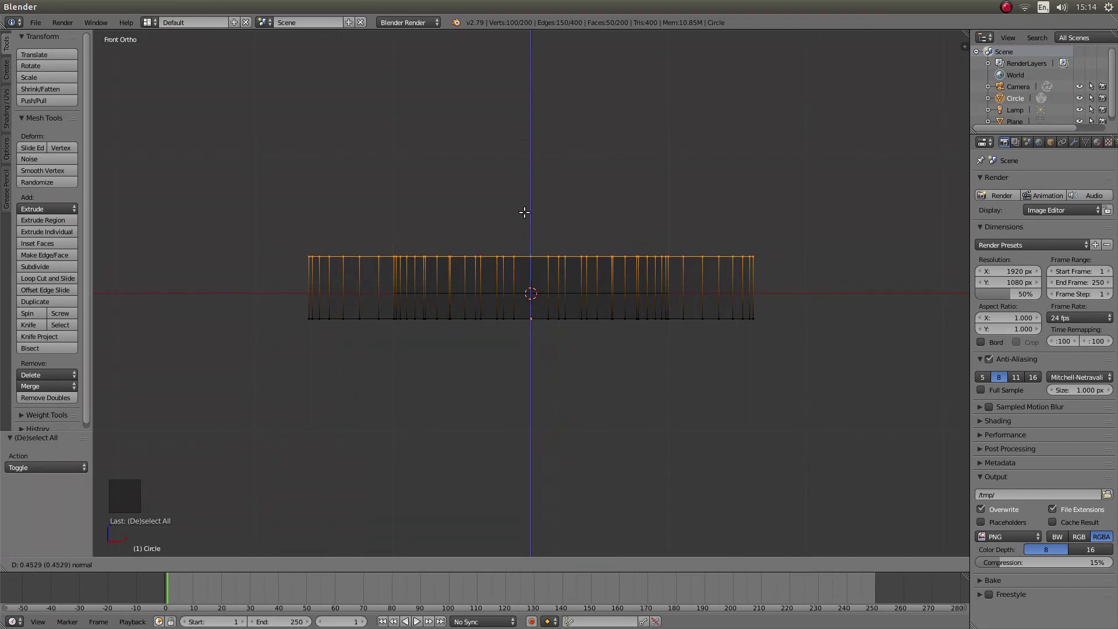
left_click(524, 212)
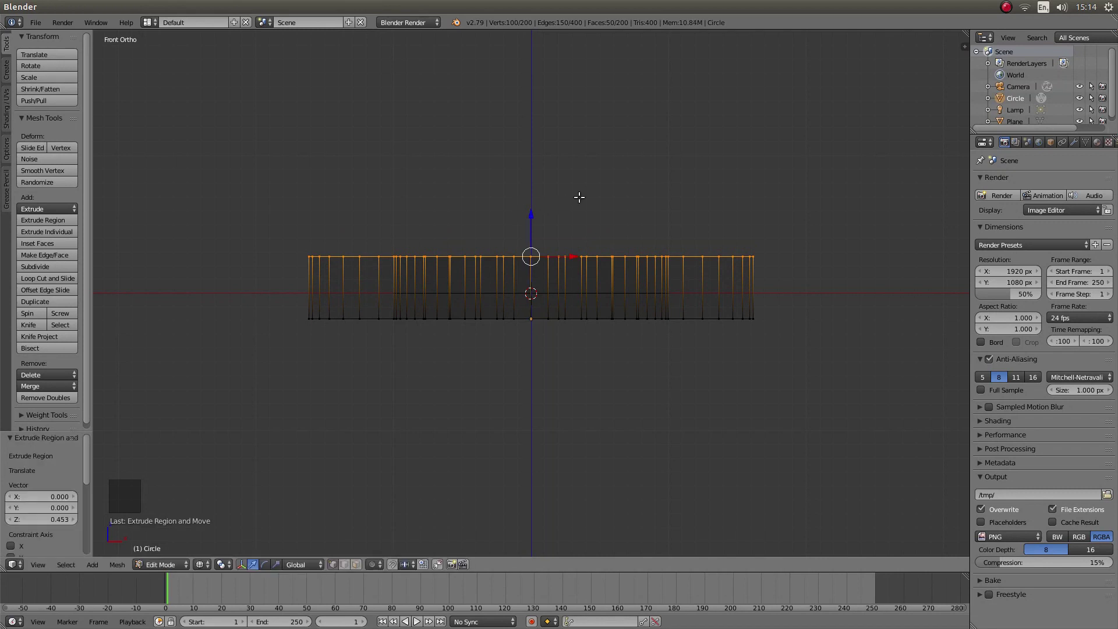
key("KP_7")
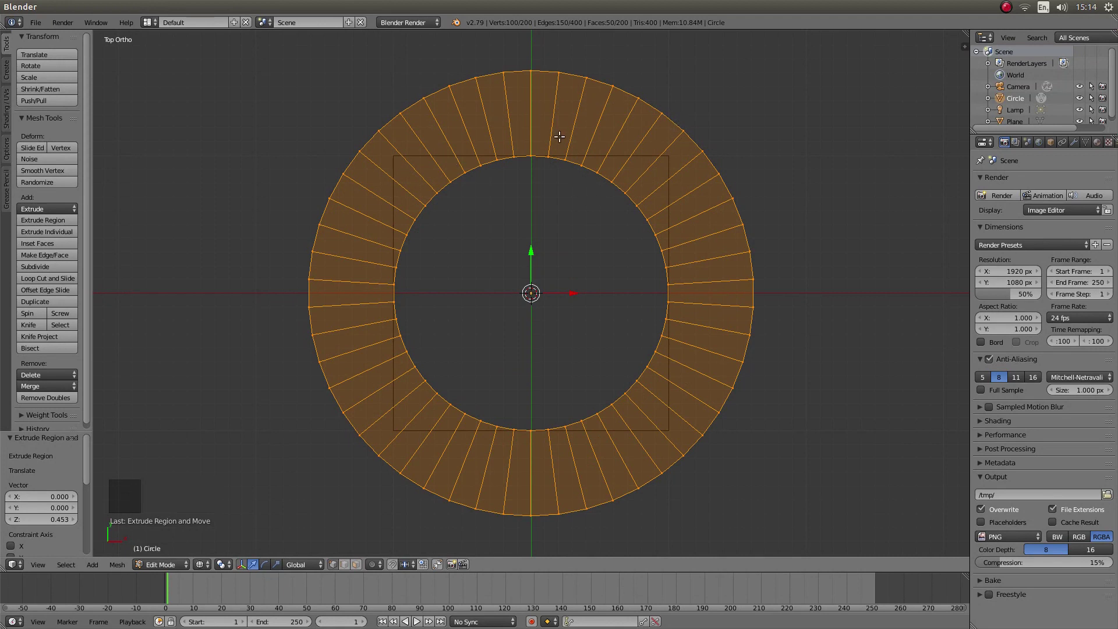
key("Tab")
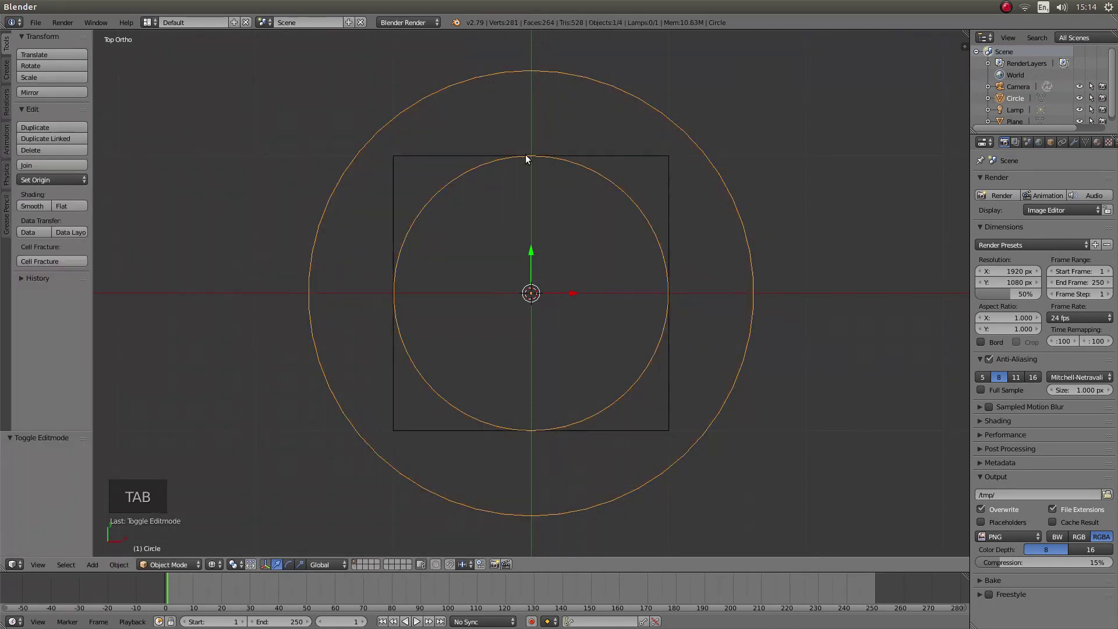
Select the subdivided Plane object.
right_click(397, 155)
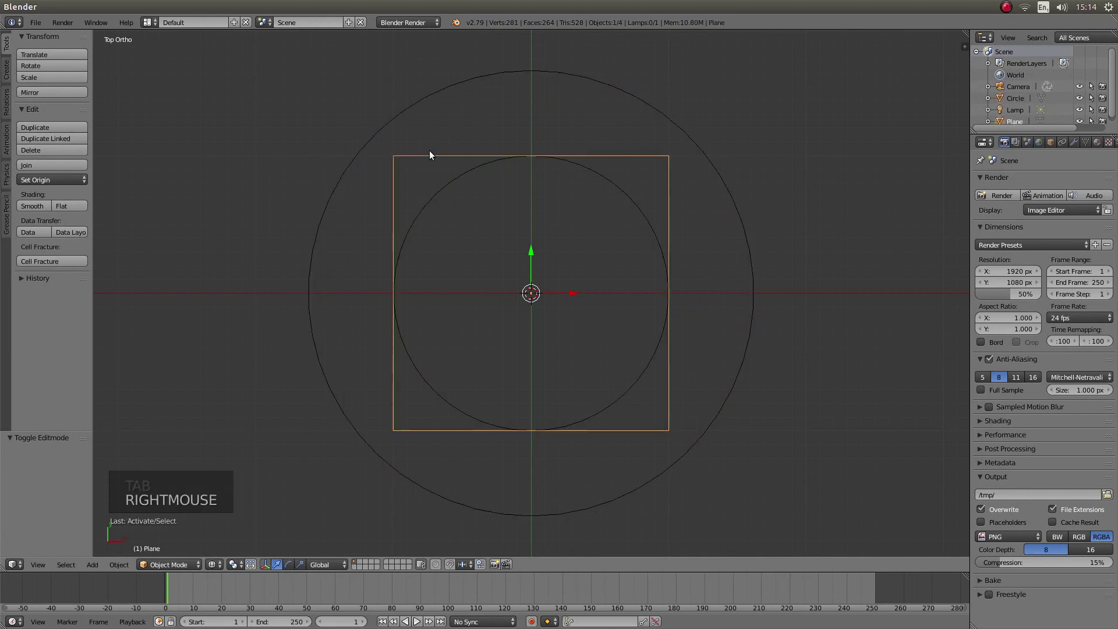
Add a Boolean modifier set to Difference with object Circle, and apply it.
left_click(1075, 142)
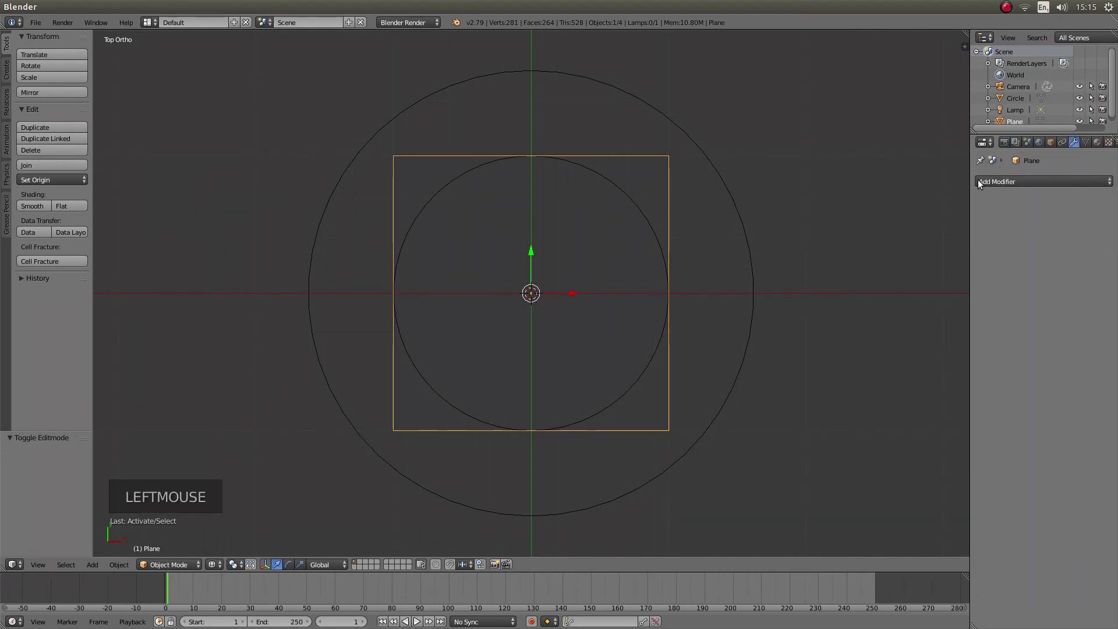
left_click(1004, 181)
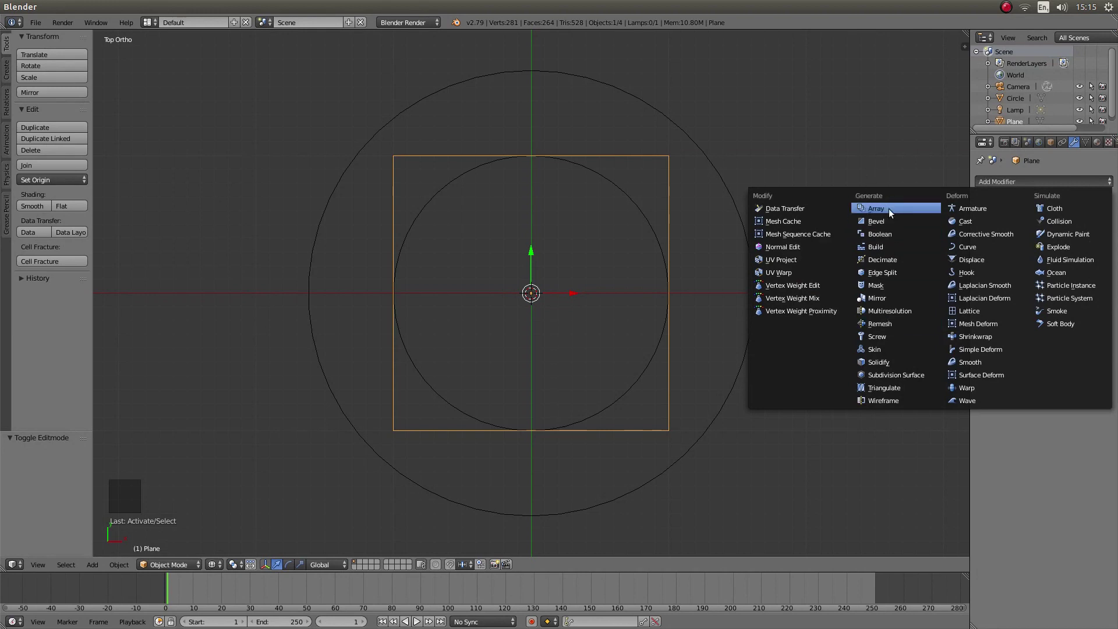
left_click(889, 233)
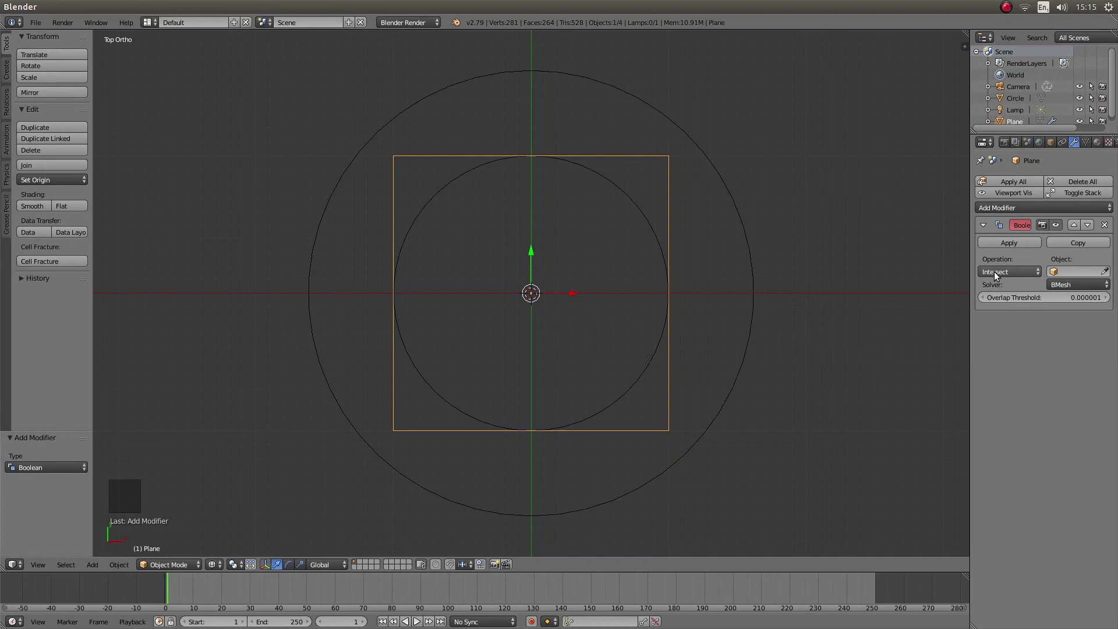
left_click(1009, 270)
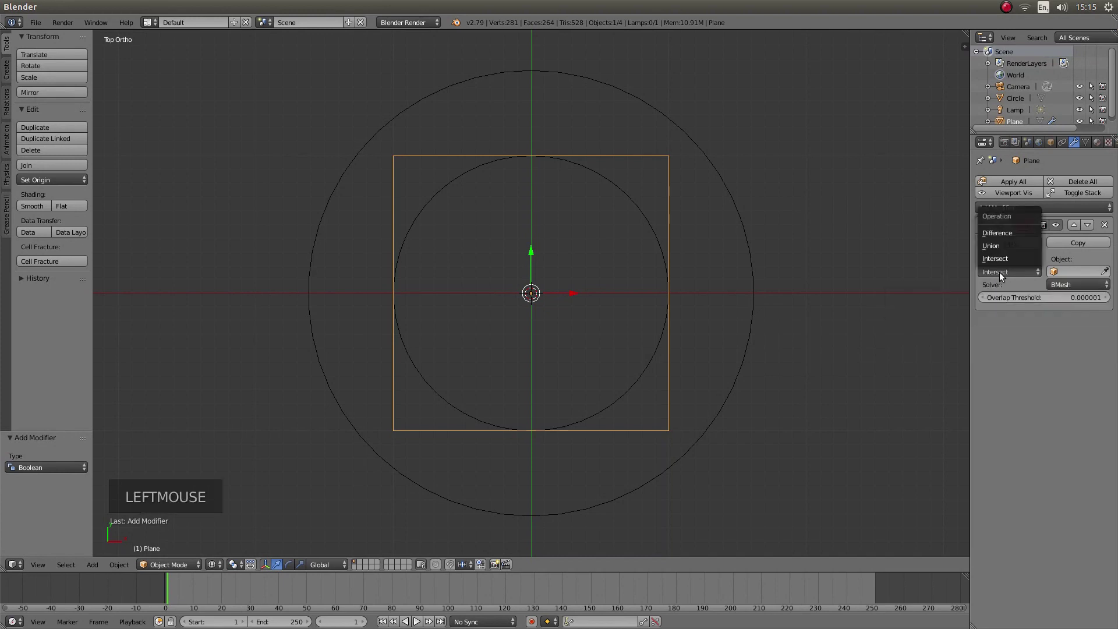
left_click(1005, 231)
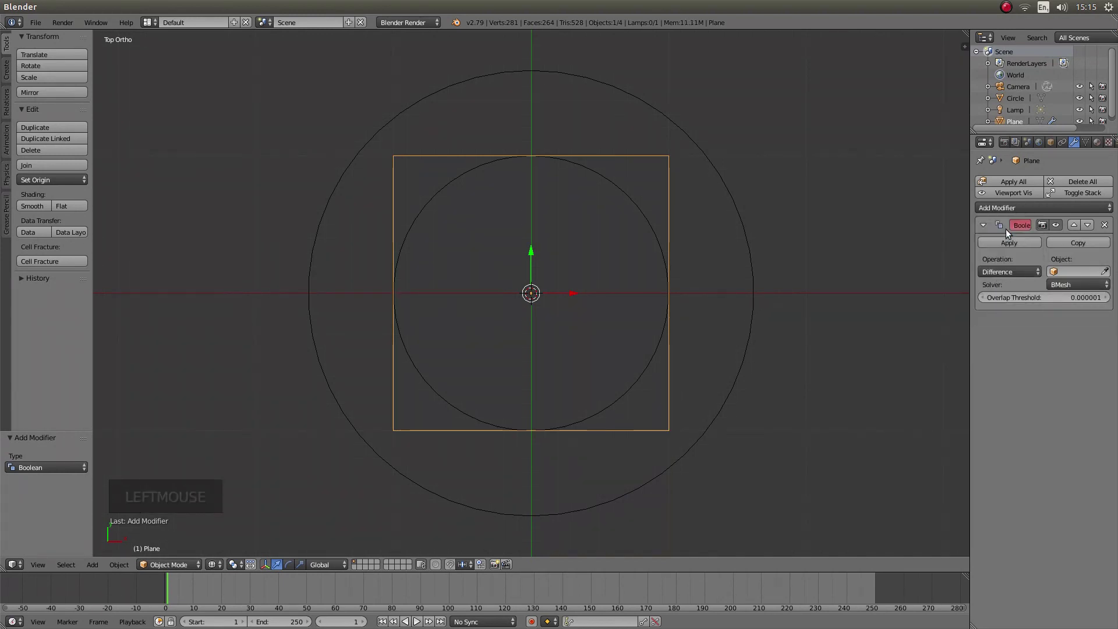
left_click(1054, 271)
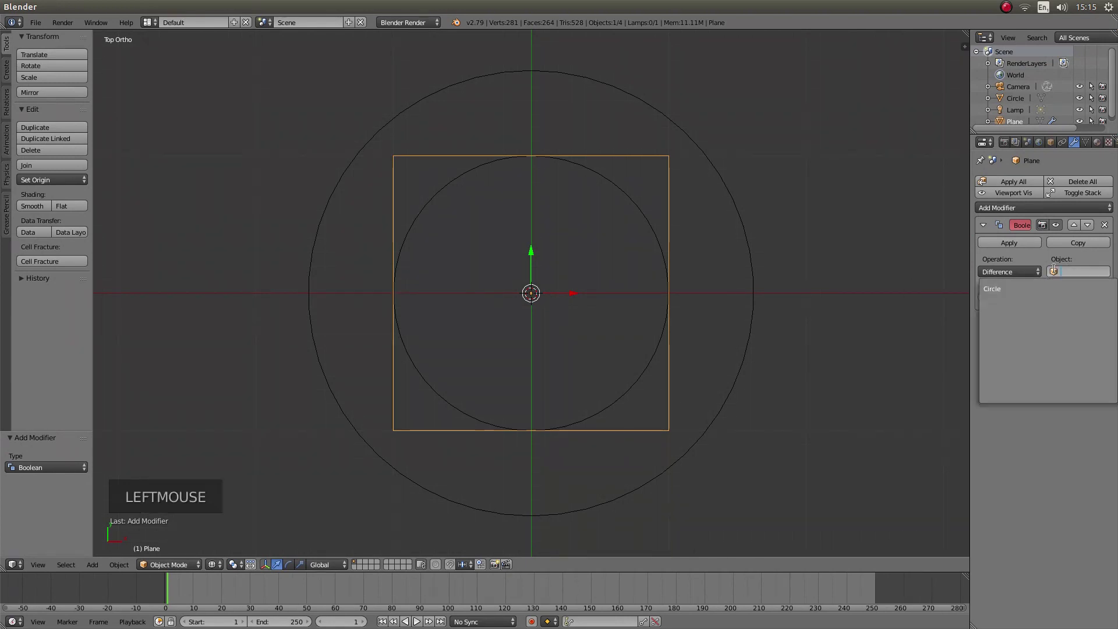
left_click(997, 289)
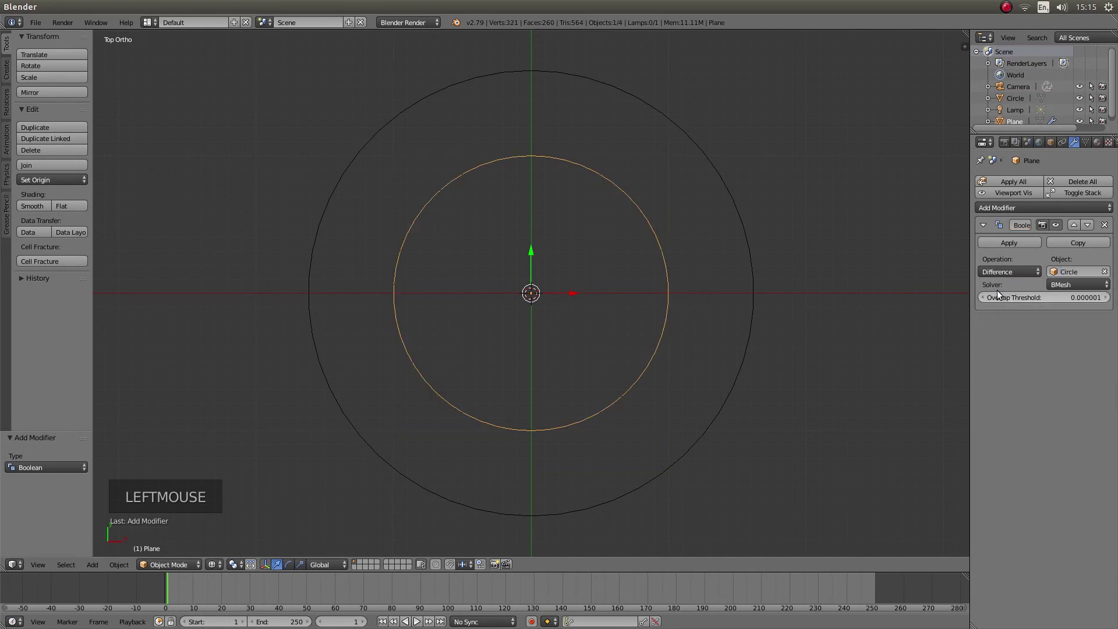
left_click(1010, 242)
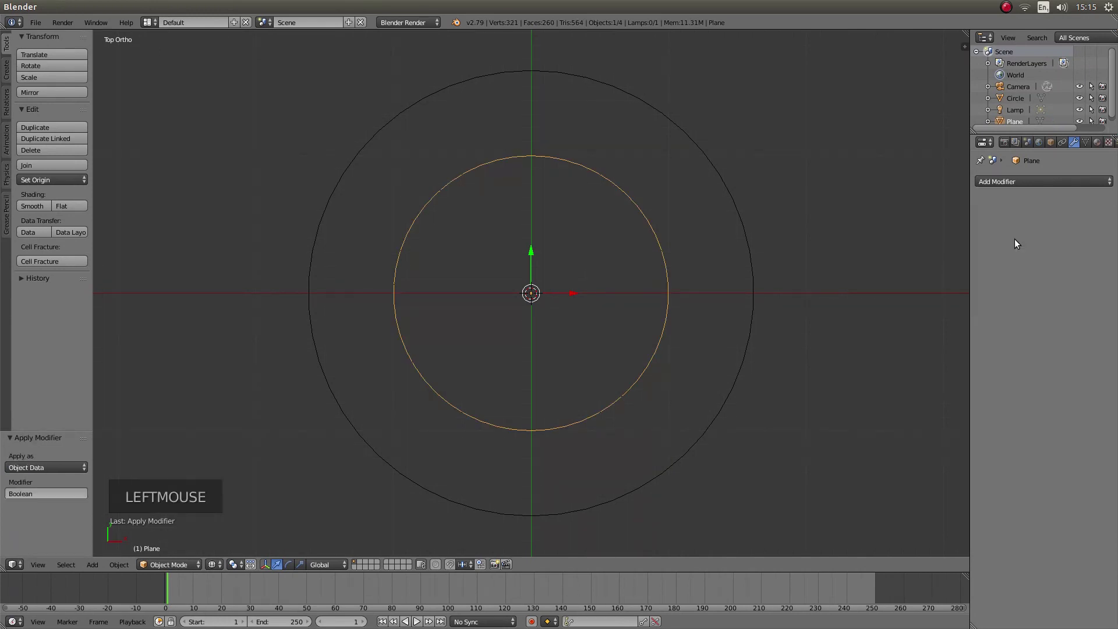
Delete the Circle ring object and reselect the Plane disc.
right_click(613, 89, "shift")
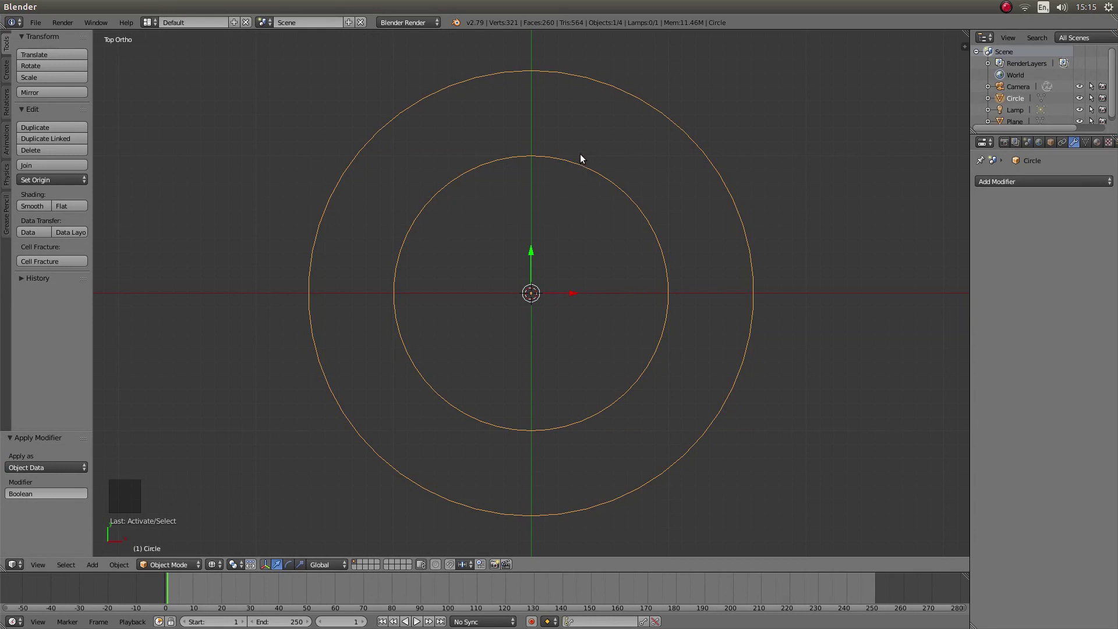
key("x")
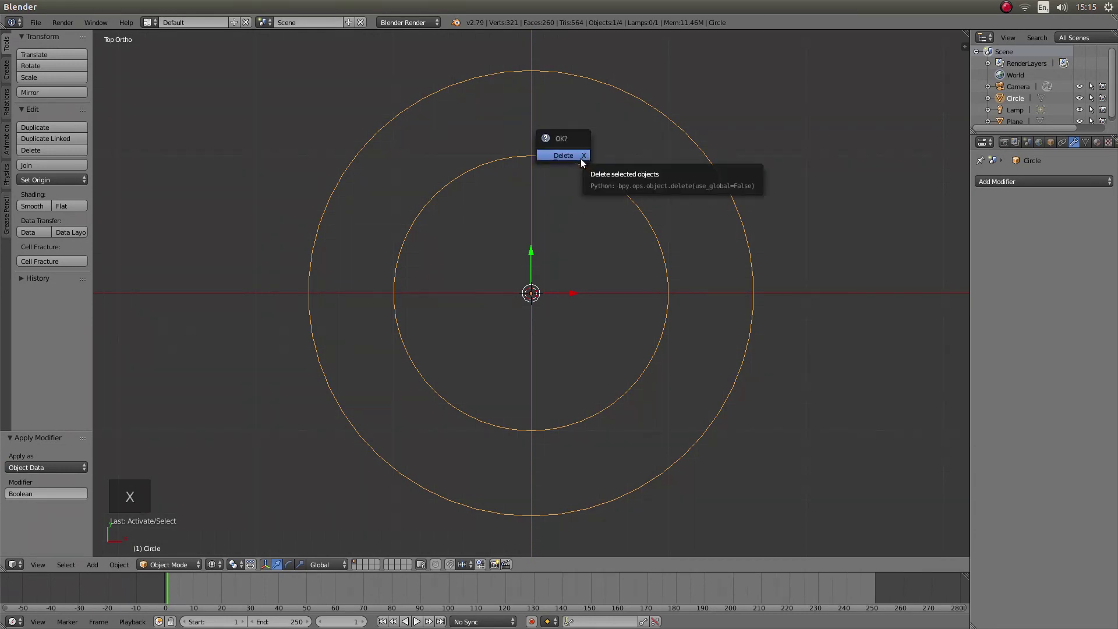
left_click(582, 157)
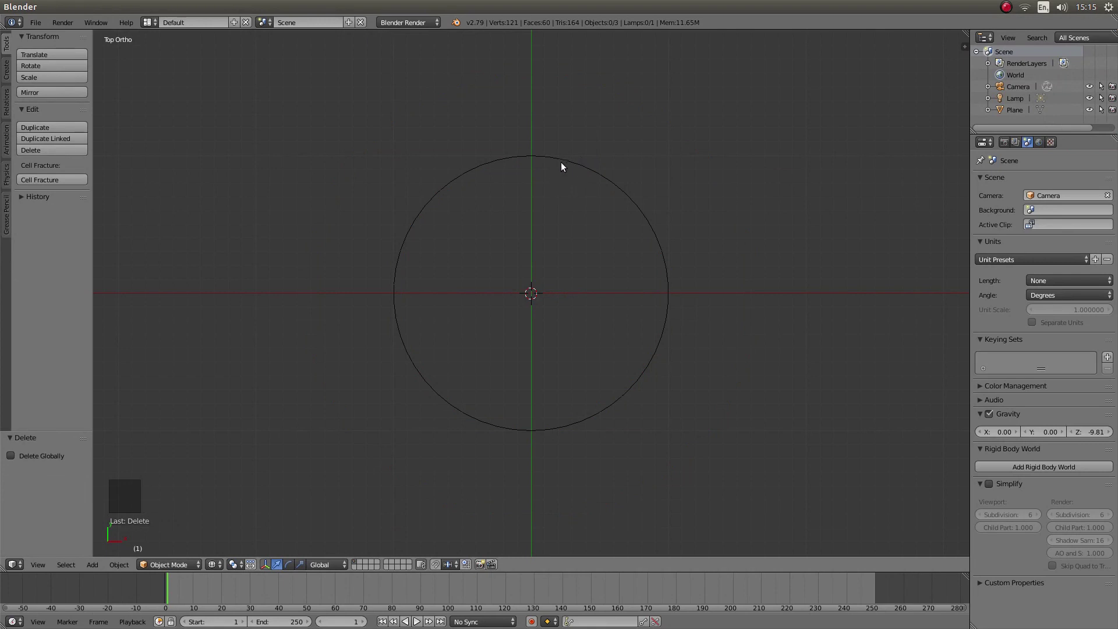
right_click(561, 162)
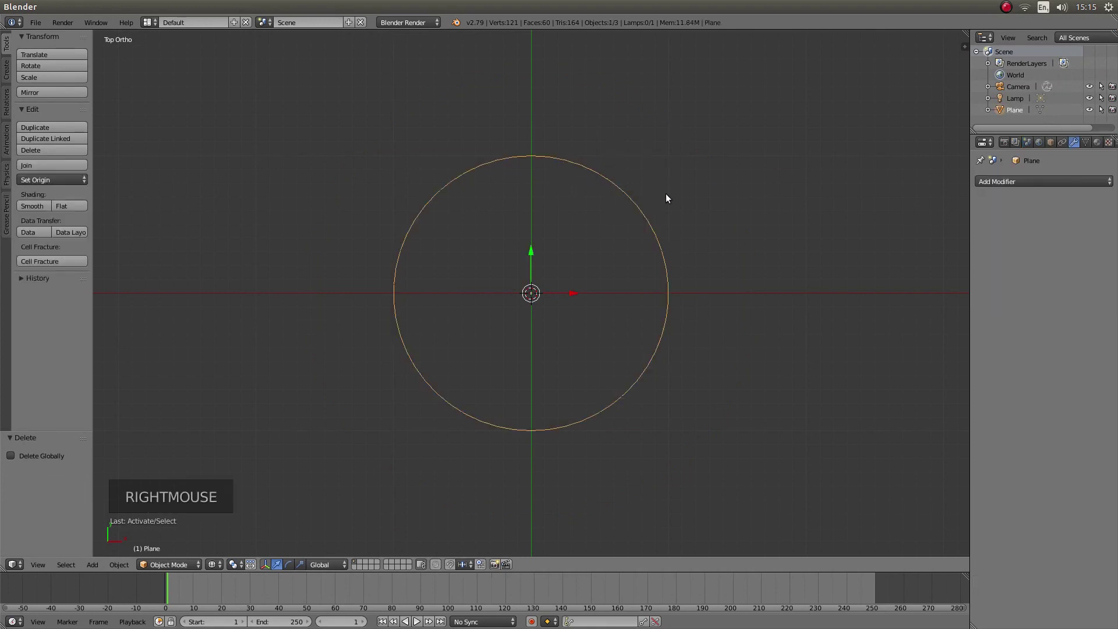
Edit the disc mesh in Face select mode, zoomed in on its 60-face grid.
key("Tab")
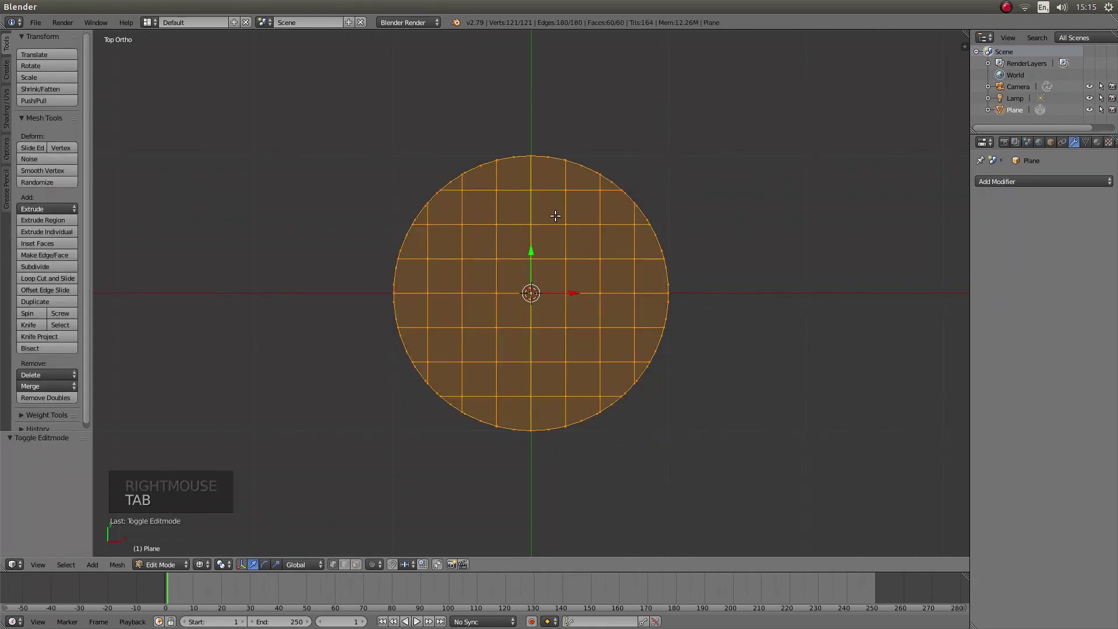
scroll(528, 253, "up", 3)
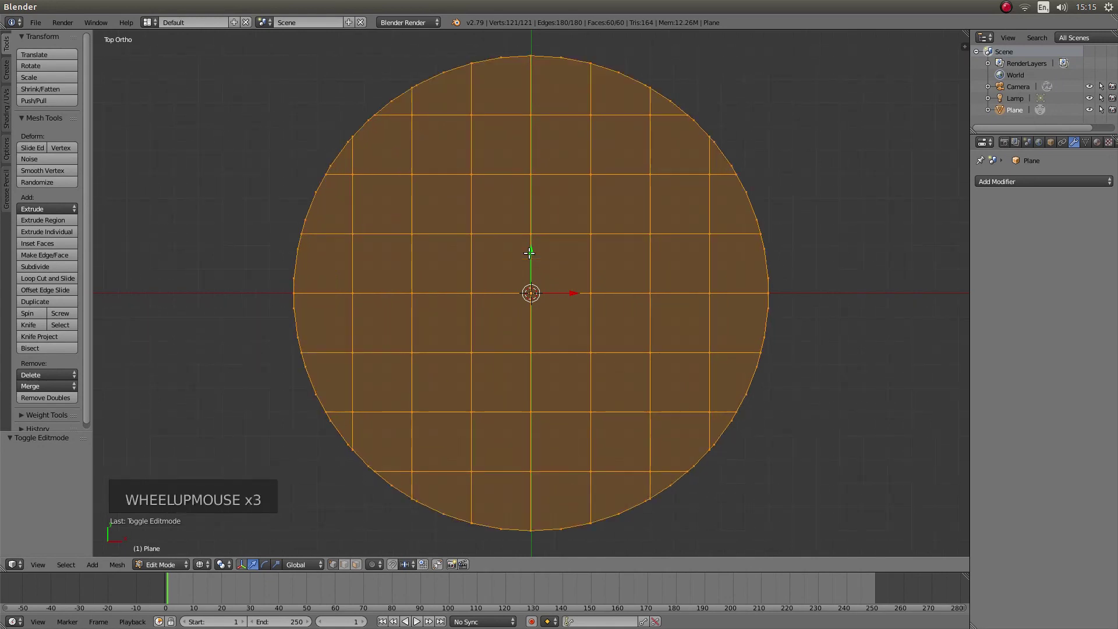
scroll(529, 253, "up", 1)
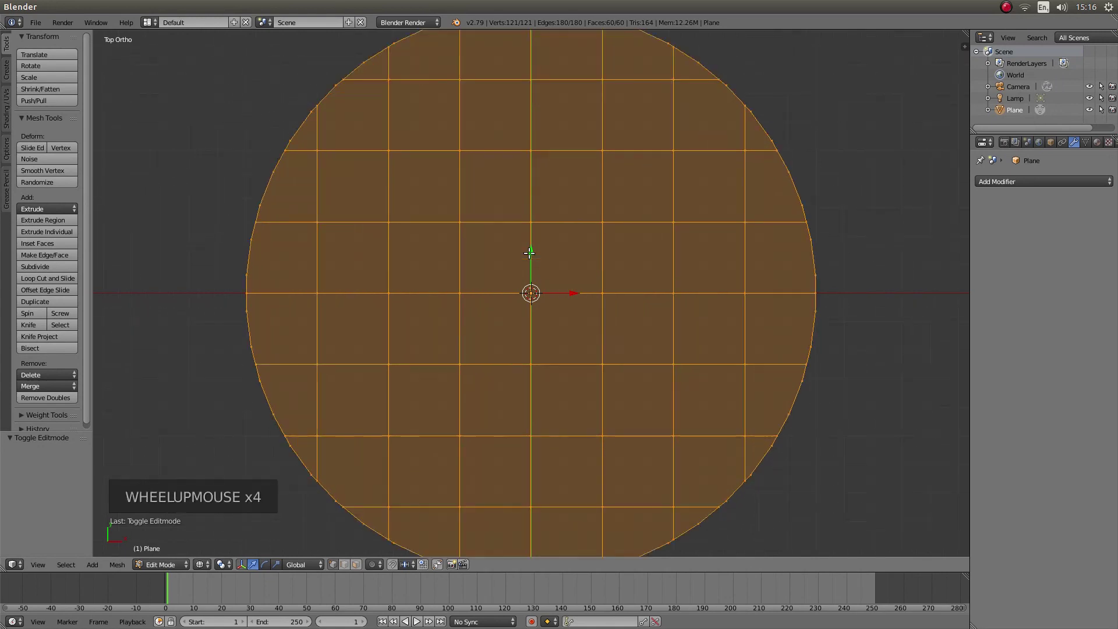
left_click(357, 564)
scroll(557, 230, "down", 2)
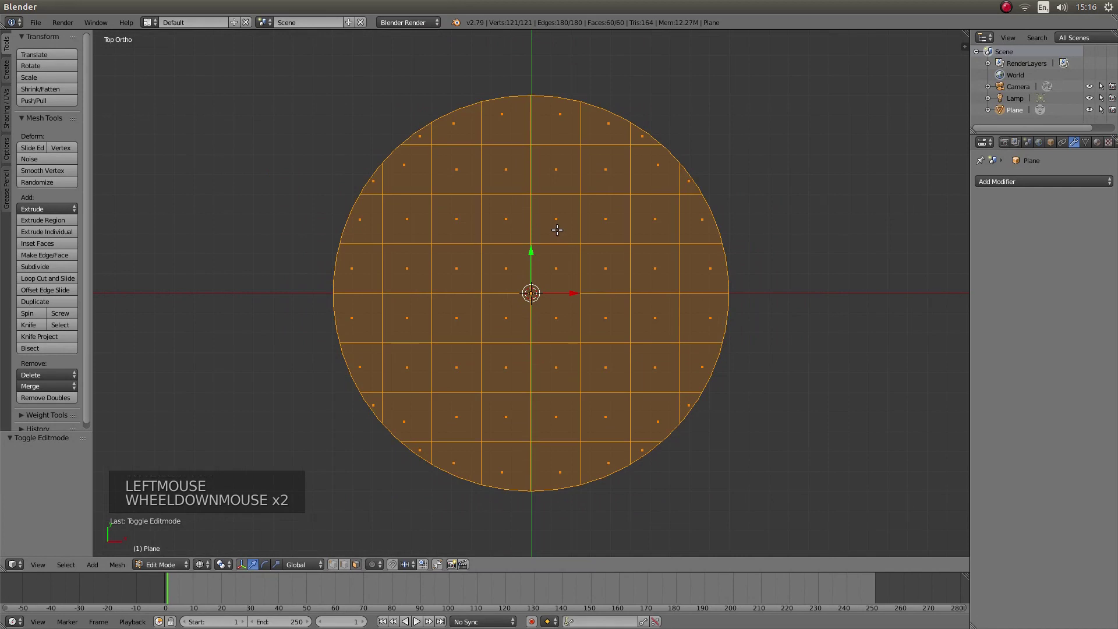
scroll(557, 230, "up", 1)
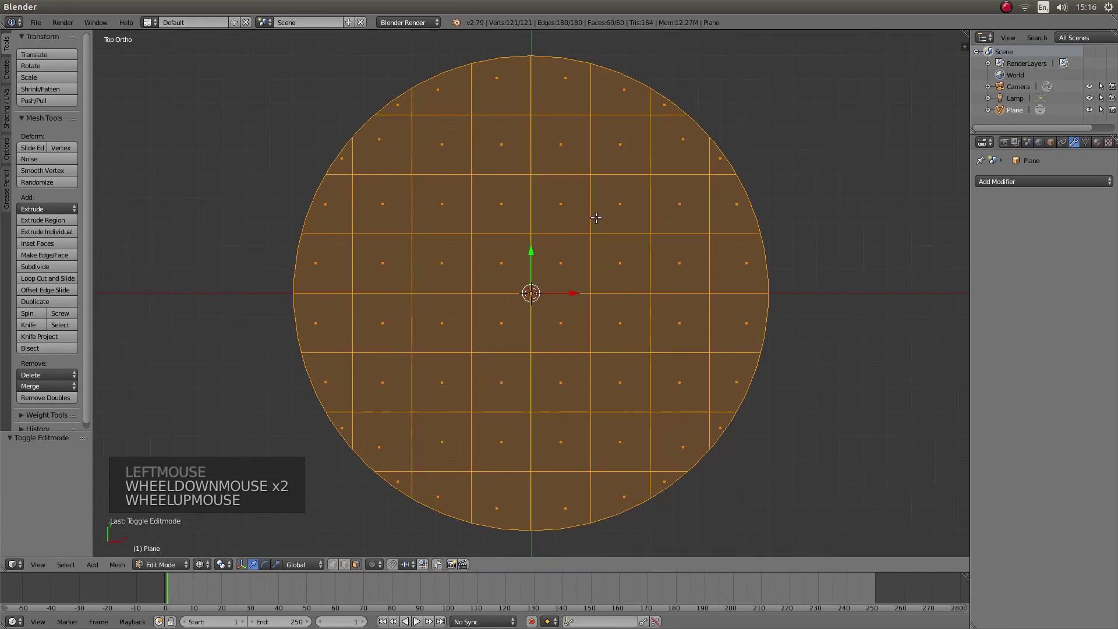